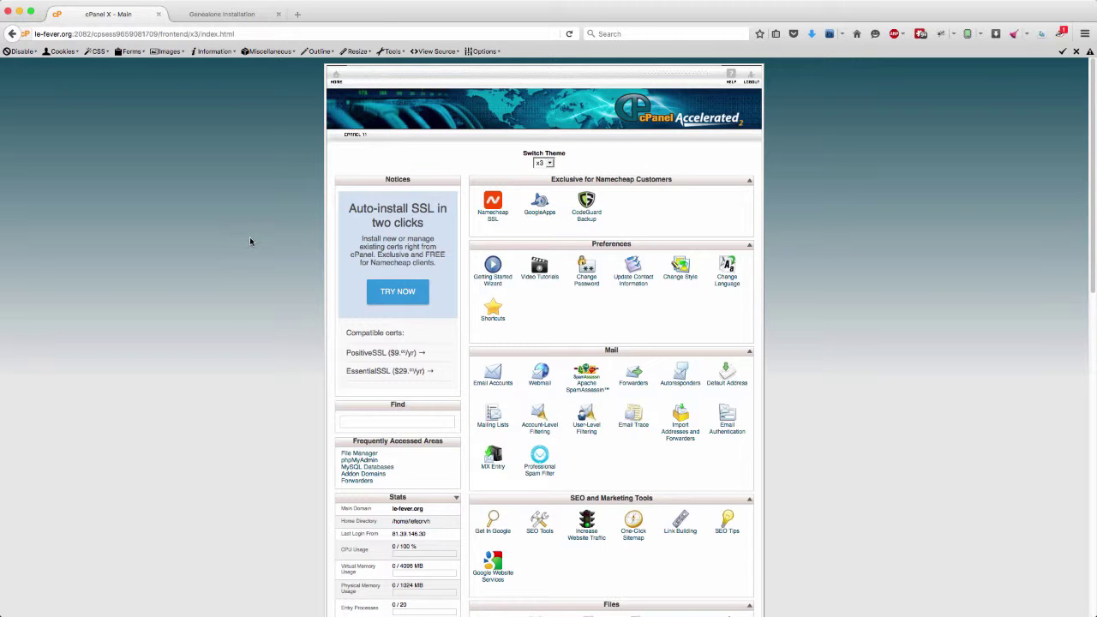
- Create the MySQL database 'genea' with the MySQL Database Wizard
scroll(223, 226, "down", 8)
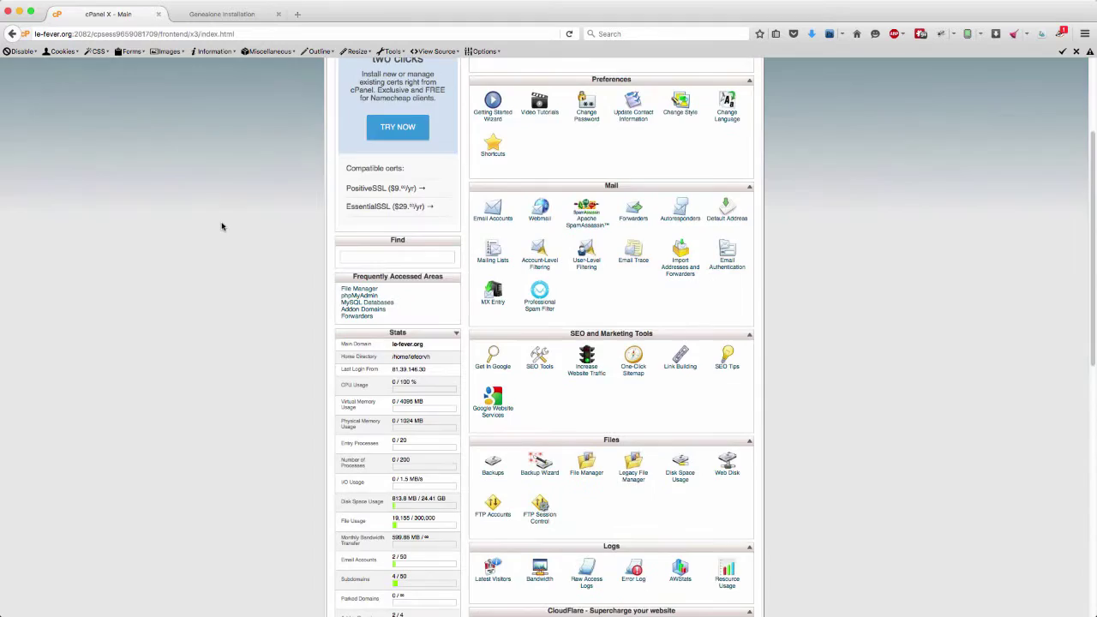
scroll(222, 225, "down", 2)
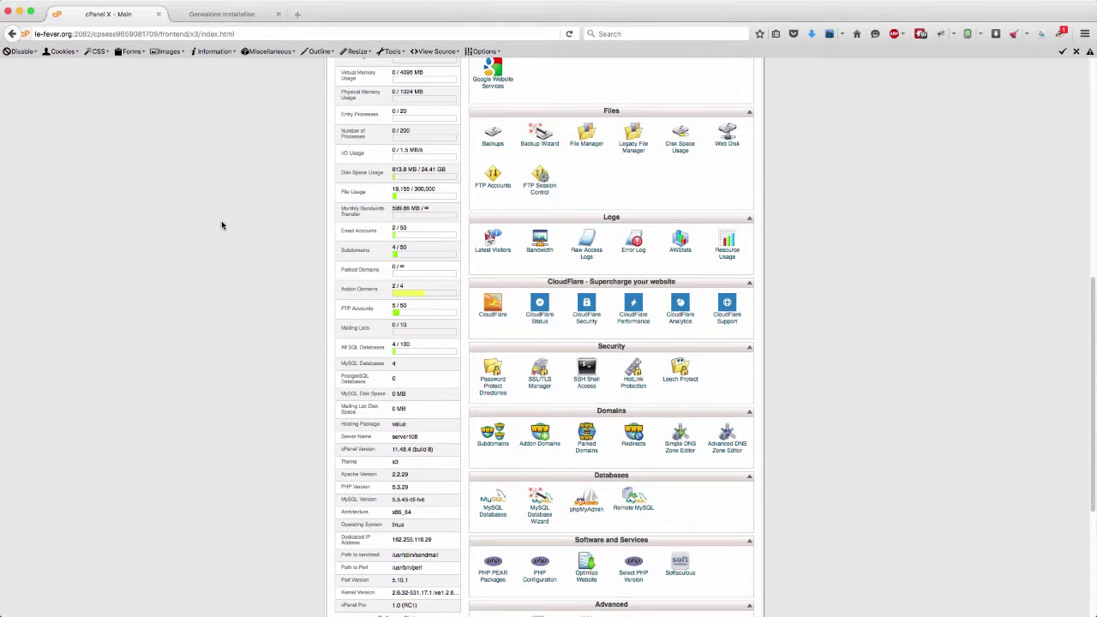
scroll(222, 226, "up", 1)
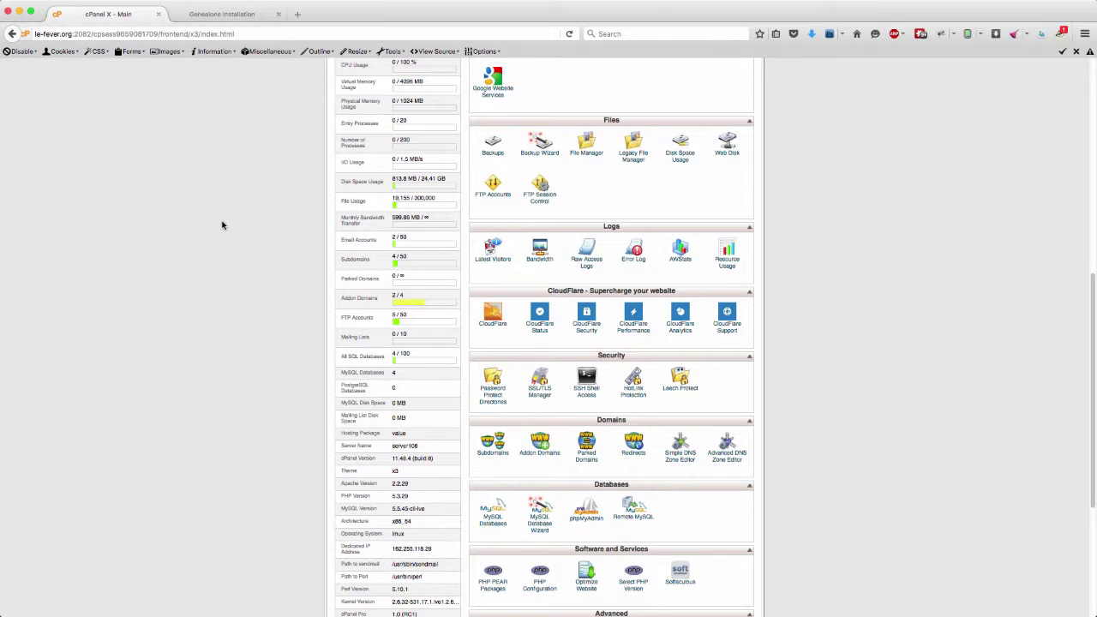
scroll(231, 226, "down", 2)
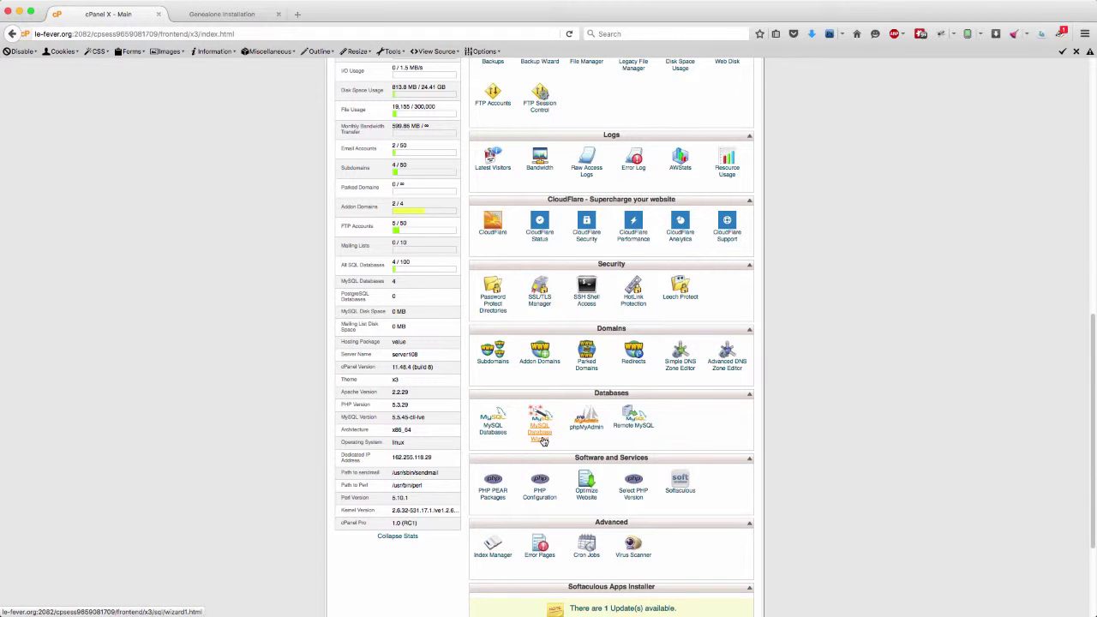
left_click(542, 439)
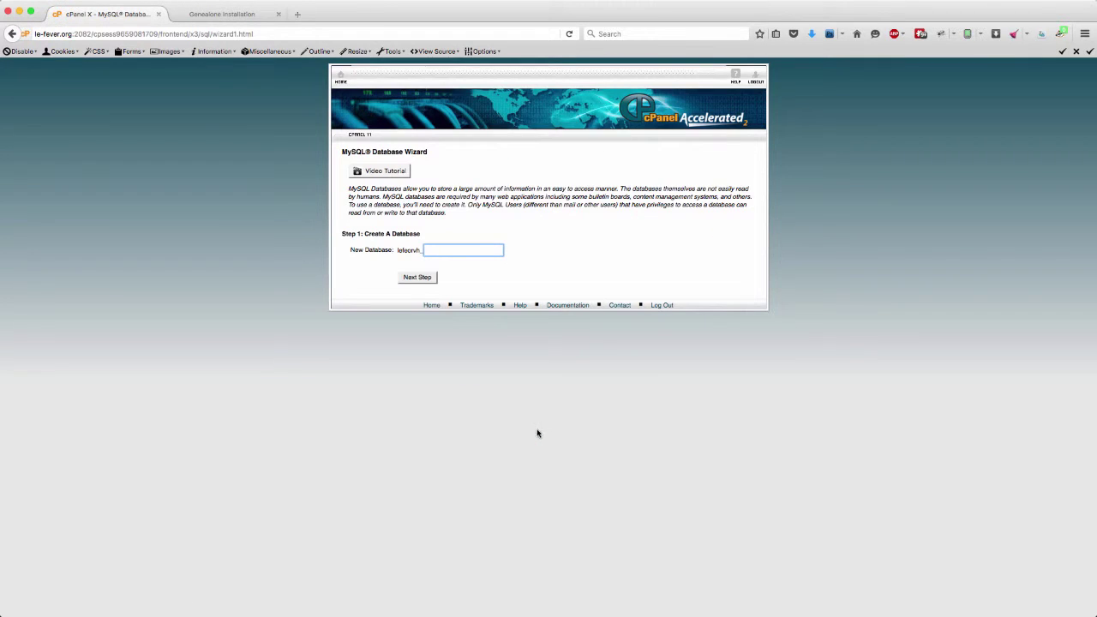
type("g")
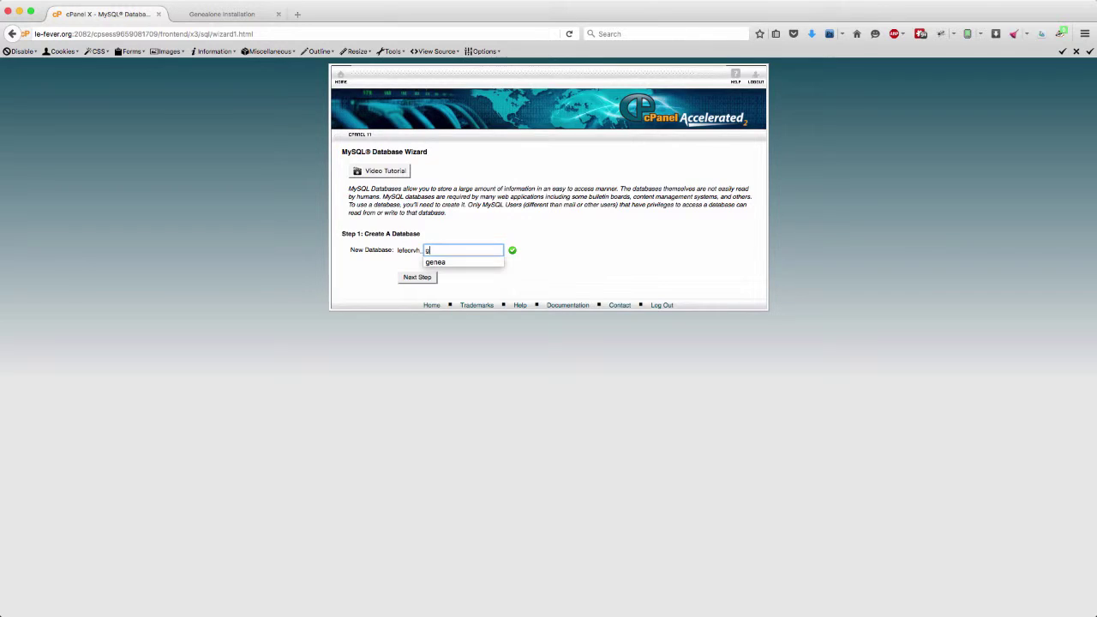
type("enea")
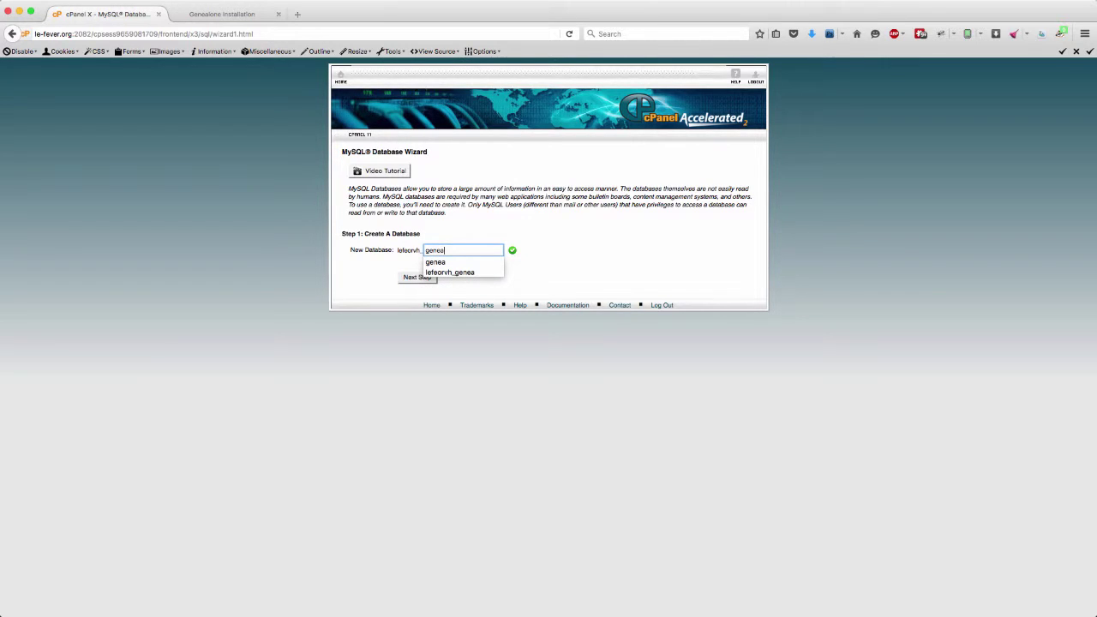
left_click(445, 263)
left_click(429, 279)
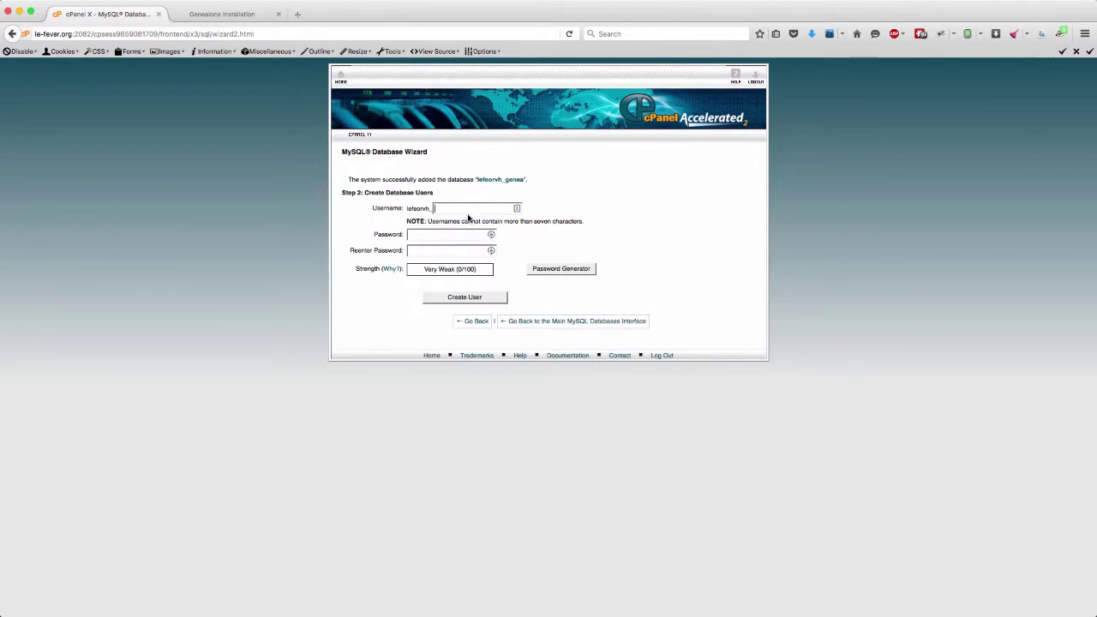
- Create the database user 'genea' with a password entered and confirmed
left_click(457, 209)
type("genea")
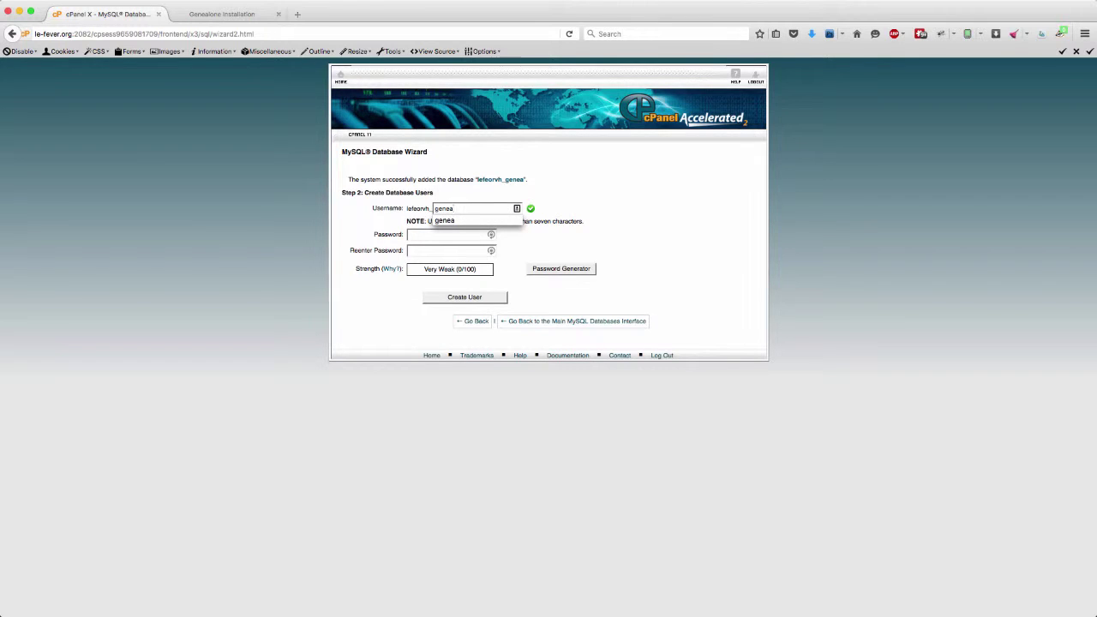
left_click(476, 221)
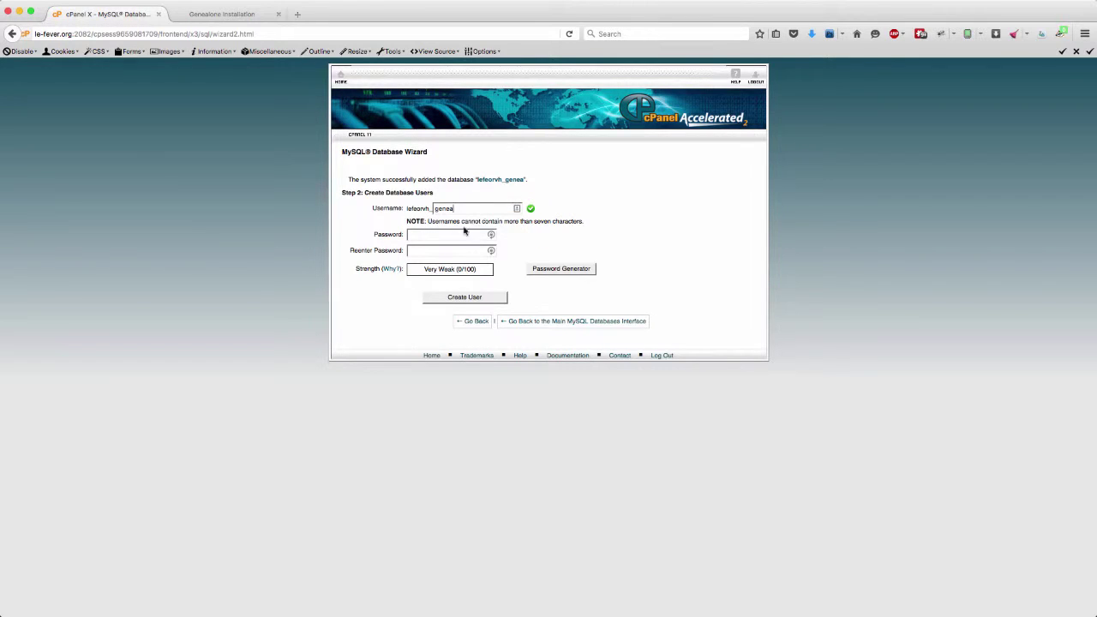
left_click(429, 234)
type("•••")
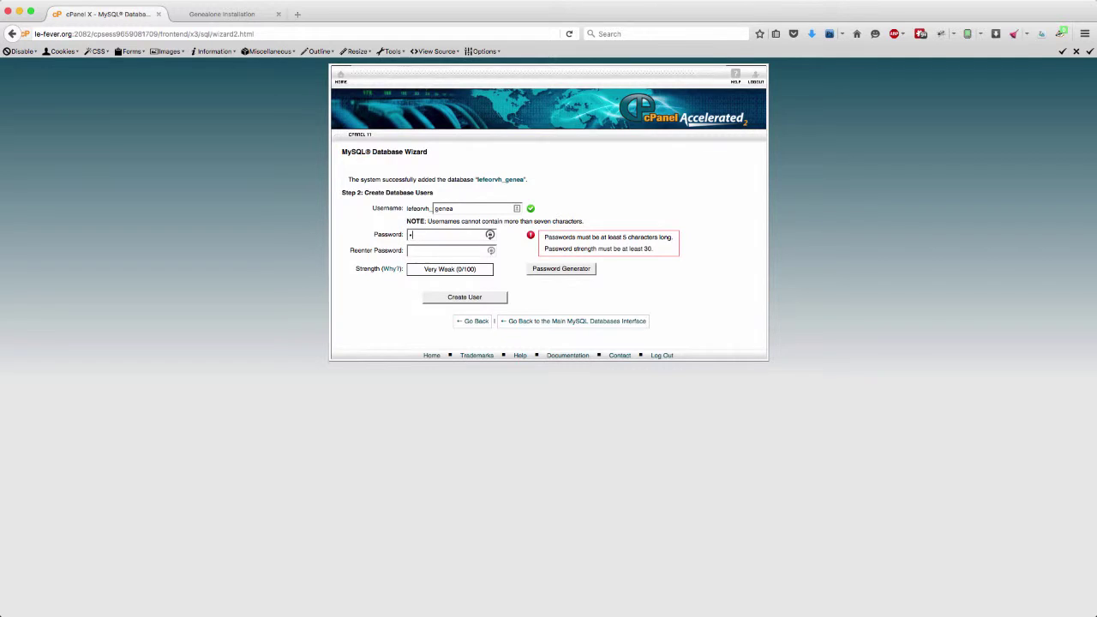
type("••••")
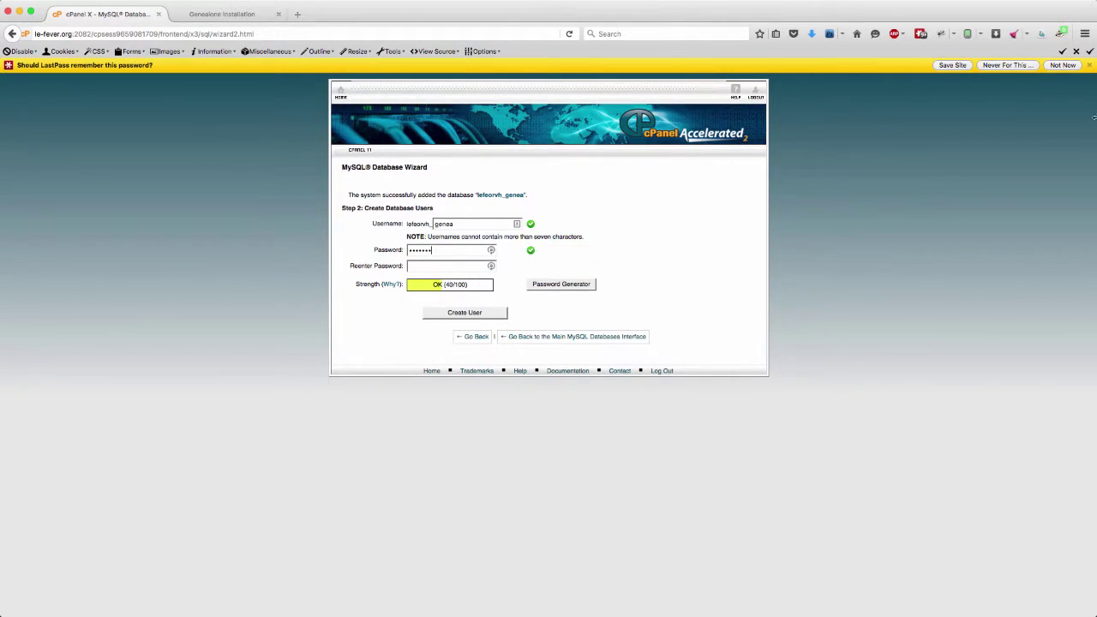
left_click(1062, 65)
left_click(442, 254)
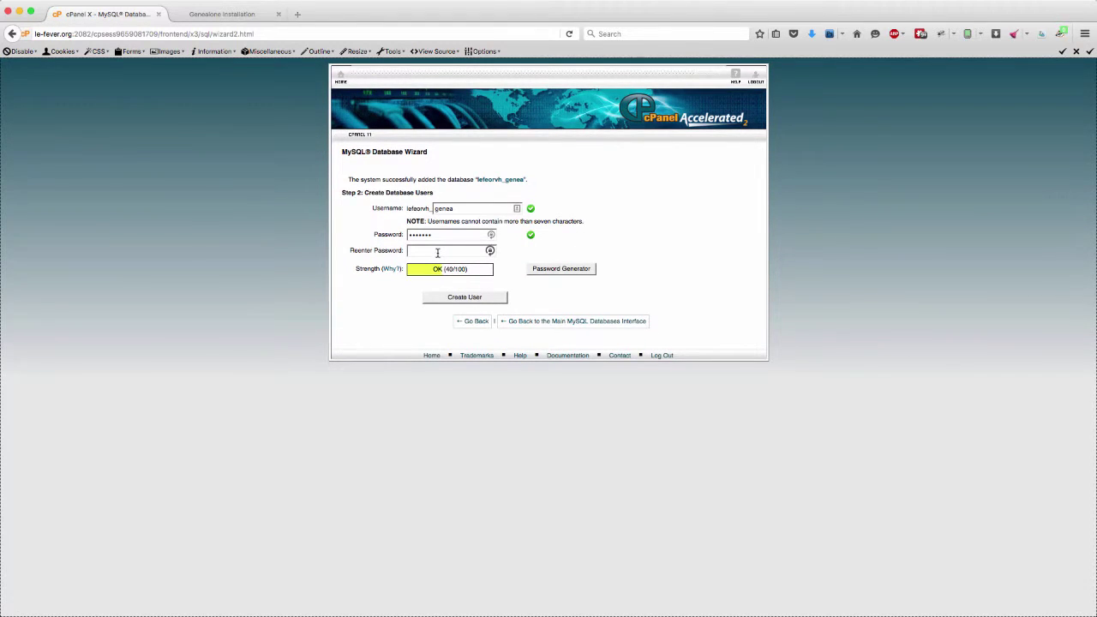
type("•")
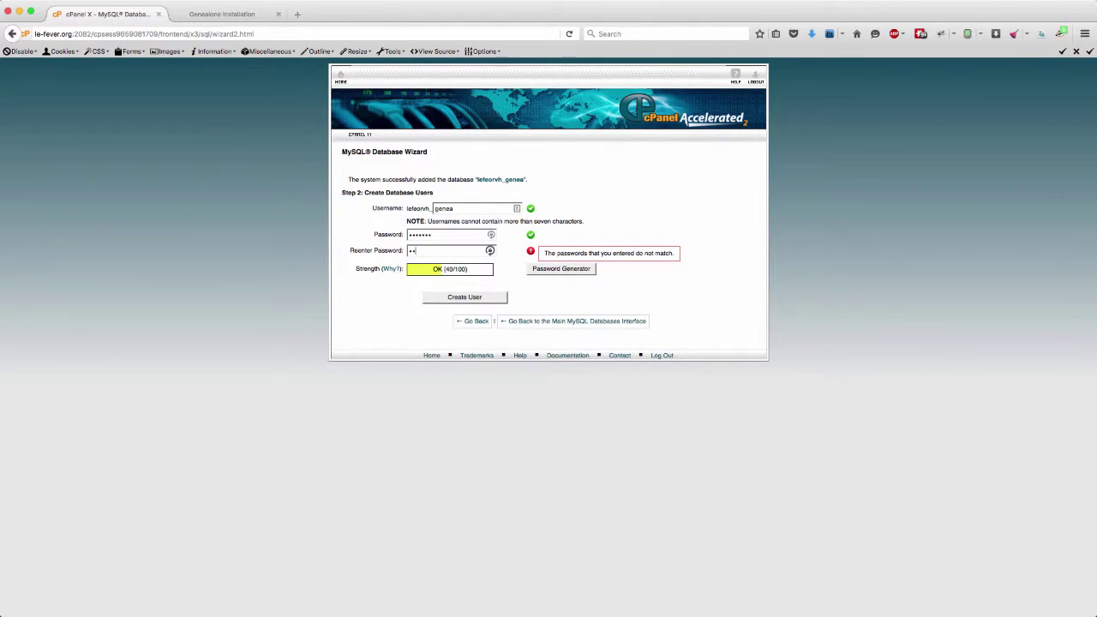
type("•")
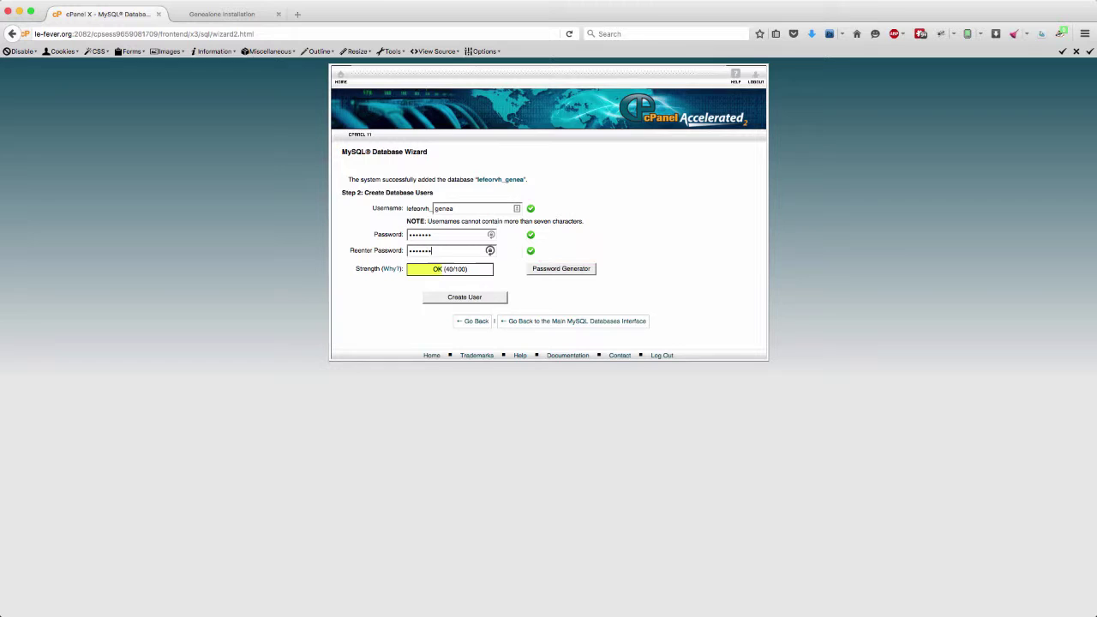
left_click(470, 300)
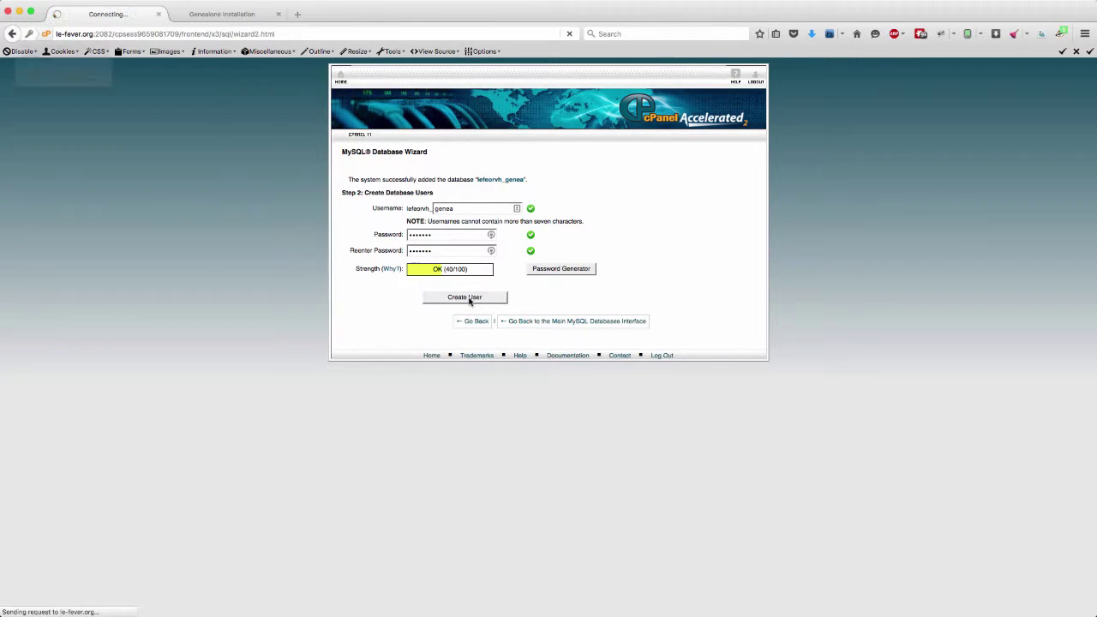
- Grant the genea user ALL PRIVILEGES on the genea database and return to the cPanel home page
left_click(212, 52)
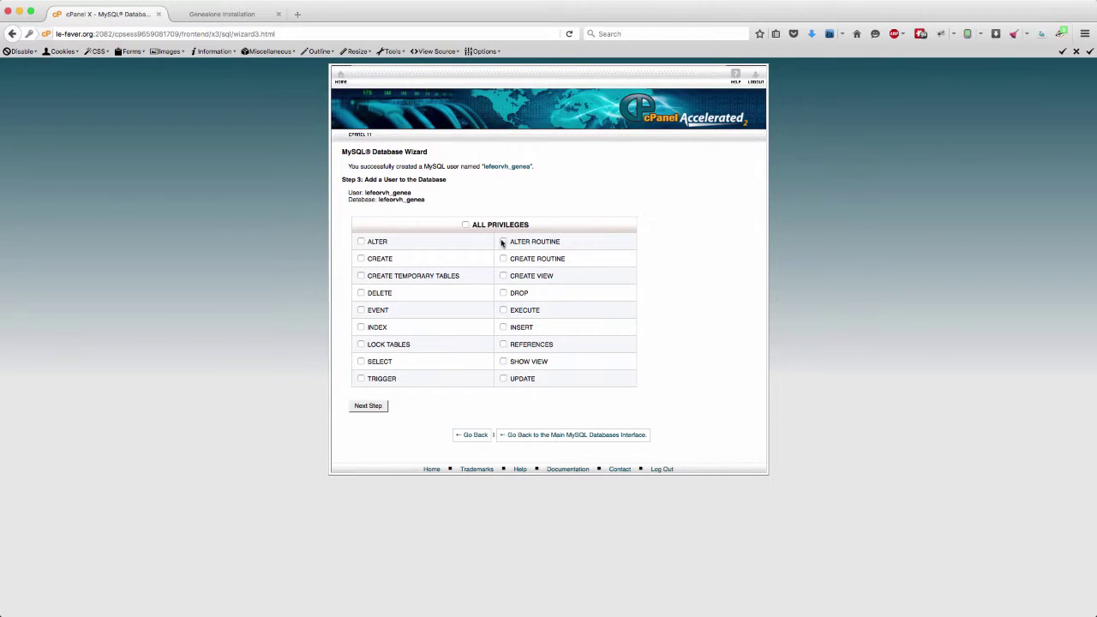
left_click(465, 224)
left_click(383, 405)
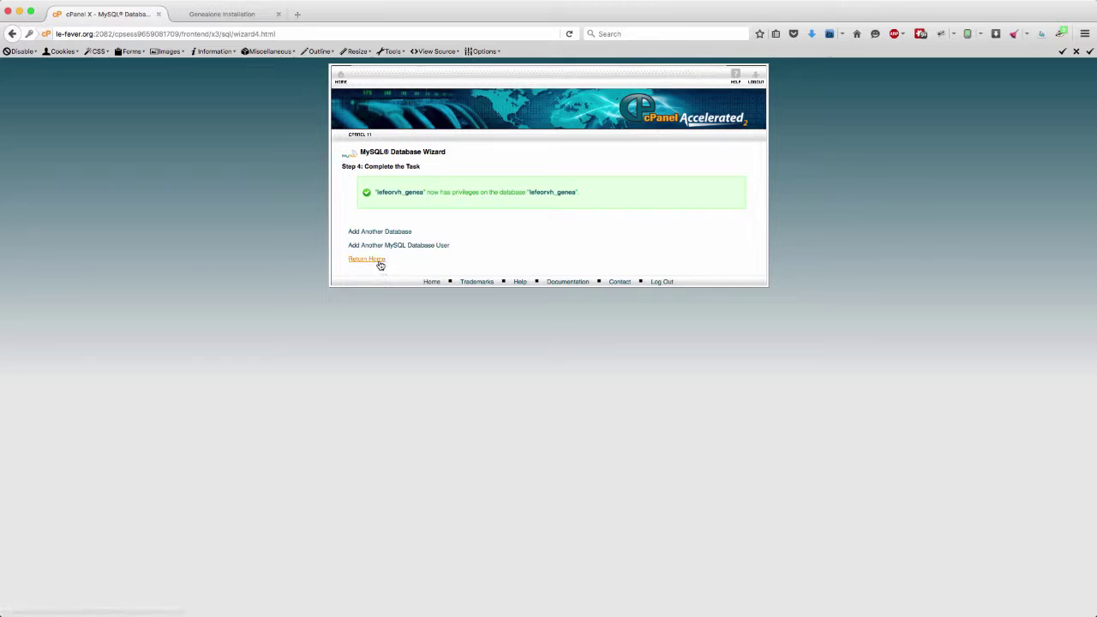
left_click(379, 261)
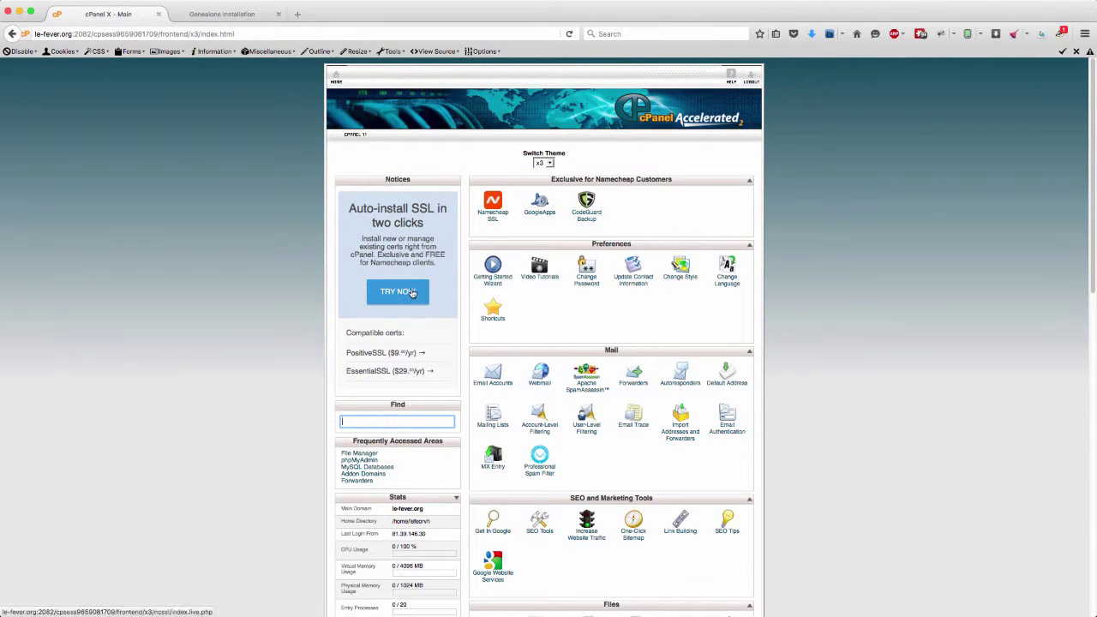
scroll(409, 295, "down", 2)
scroll(412, 288, "down", 5)
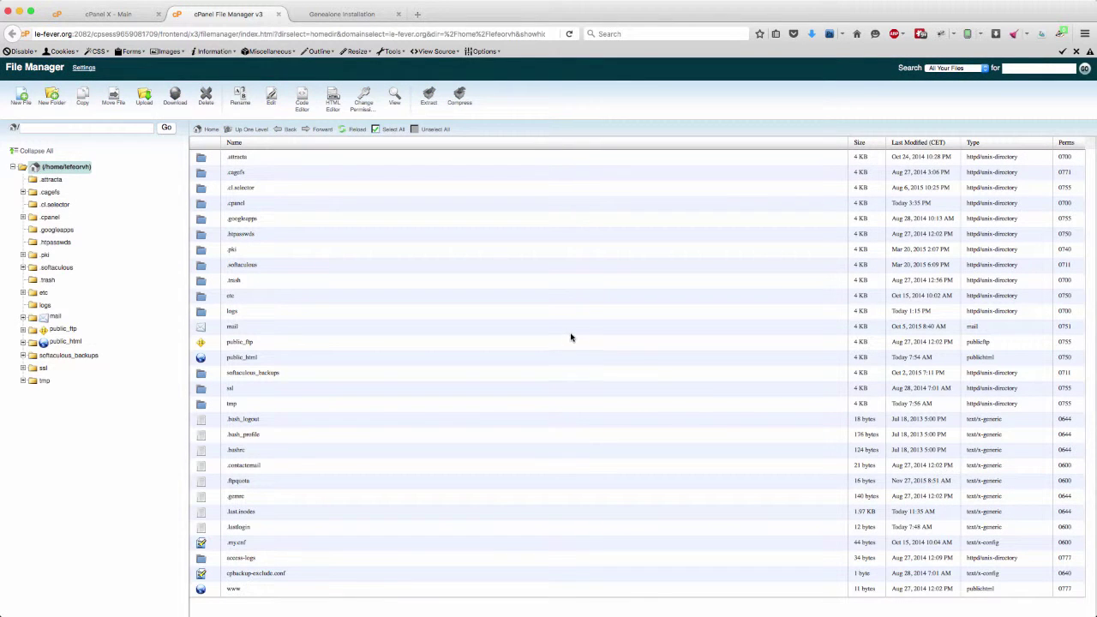
- Browse into public_html, then into the genealone folder in File Manager
double_click(207, 360)
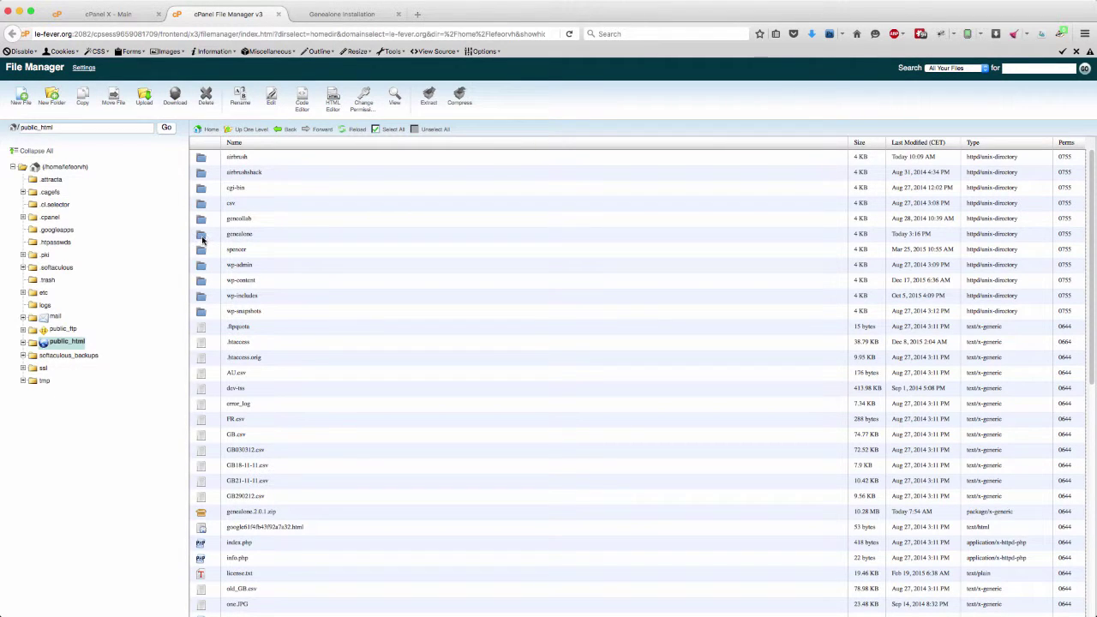
double_click(203, 240)
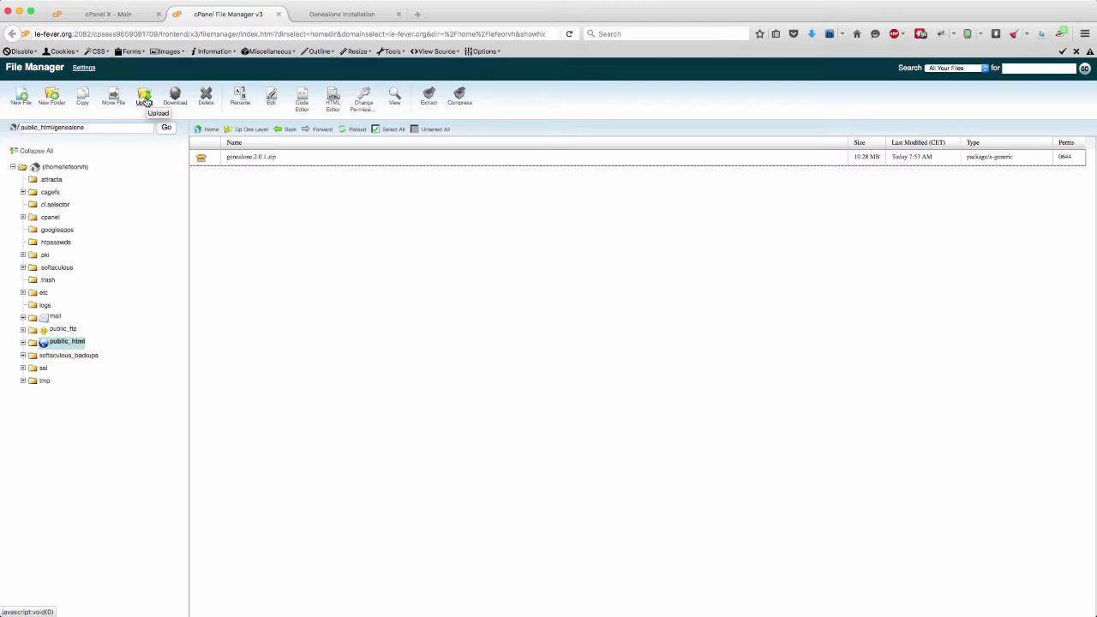
- Upload genealone.2.0.1.zip into the genealone folder and go back to its file listing
left_click(144, 101)
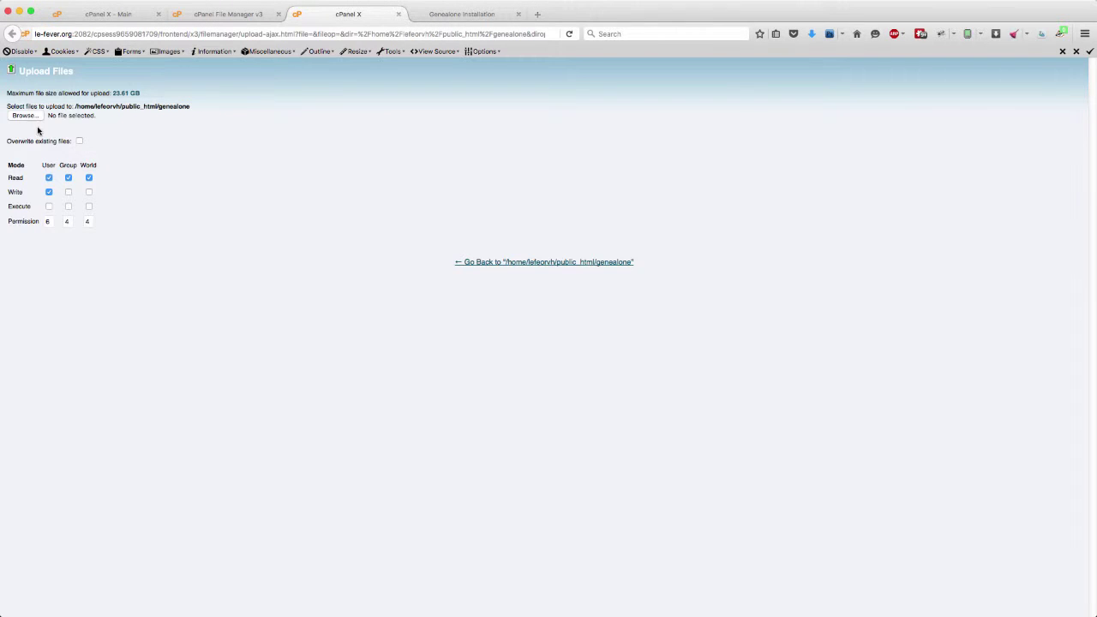
left_click(34, 117)
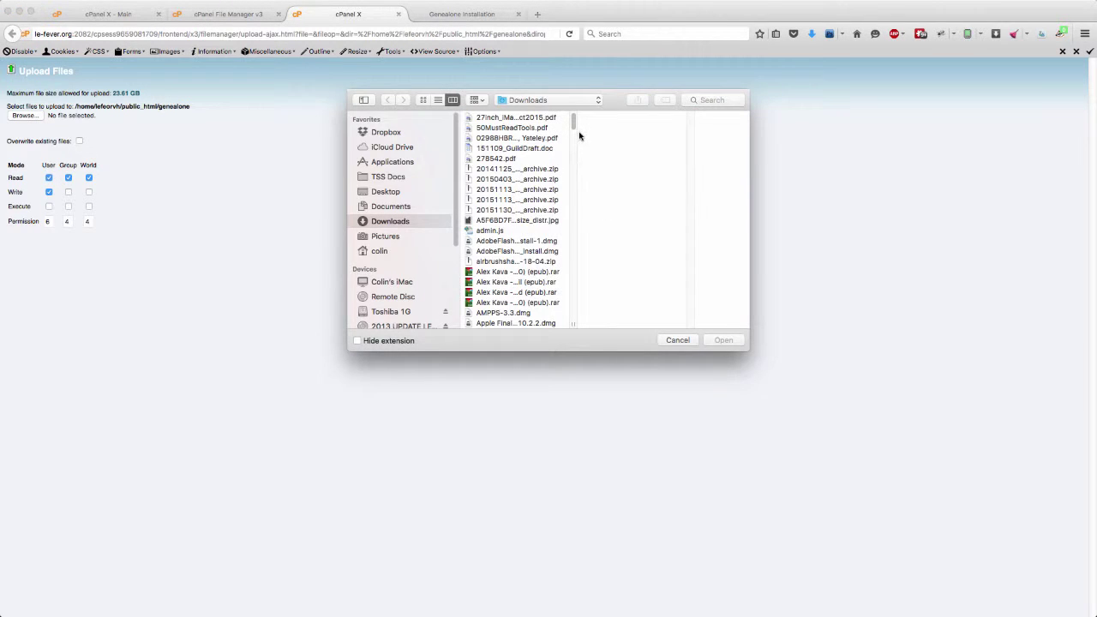
left_click_drag(573, 121, 578, 194)
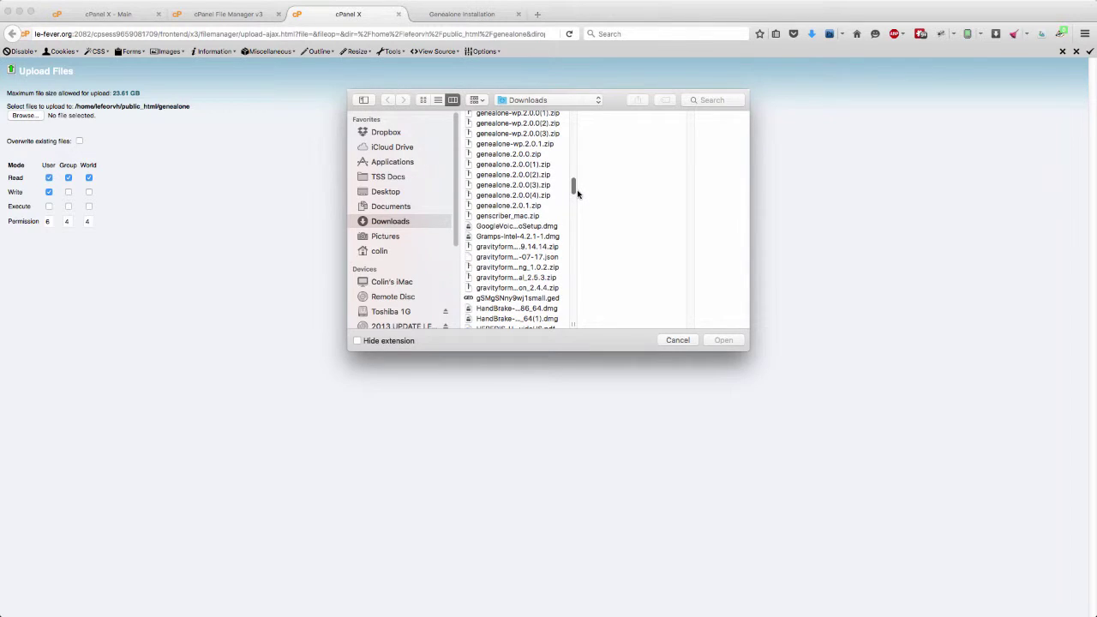
left_click(526, 208)
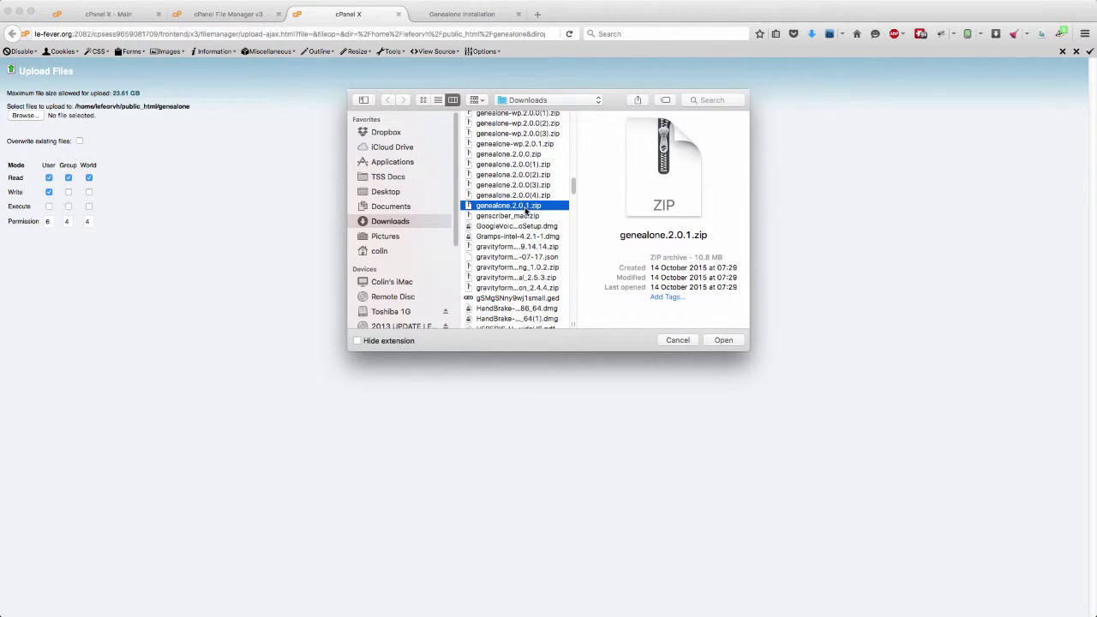
left_click(678, 341)
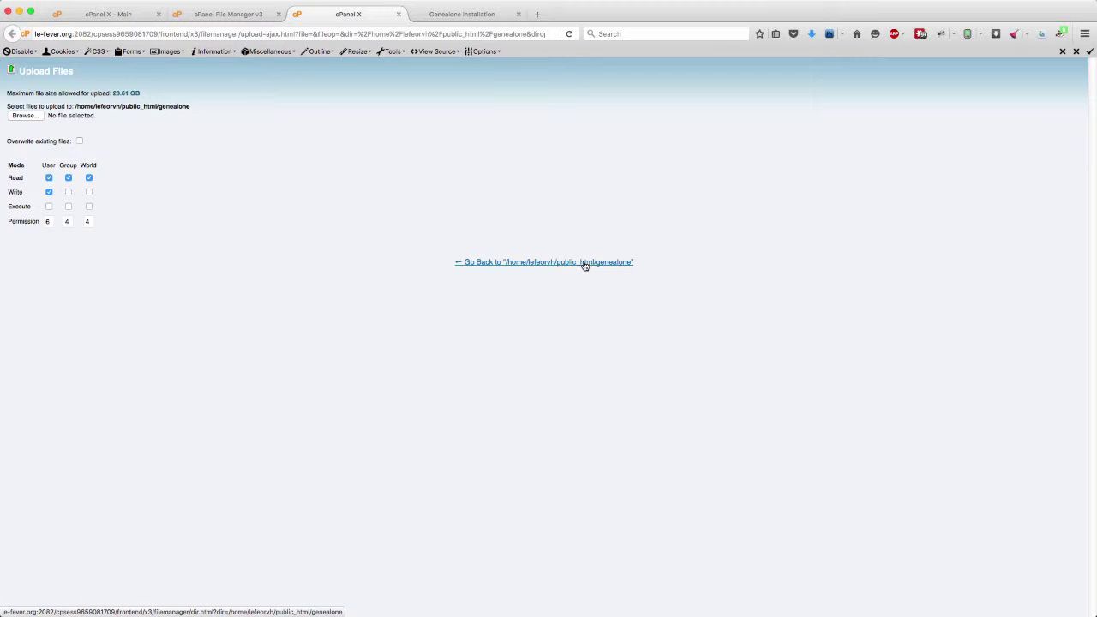
left_click(584, 265)
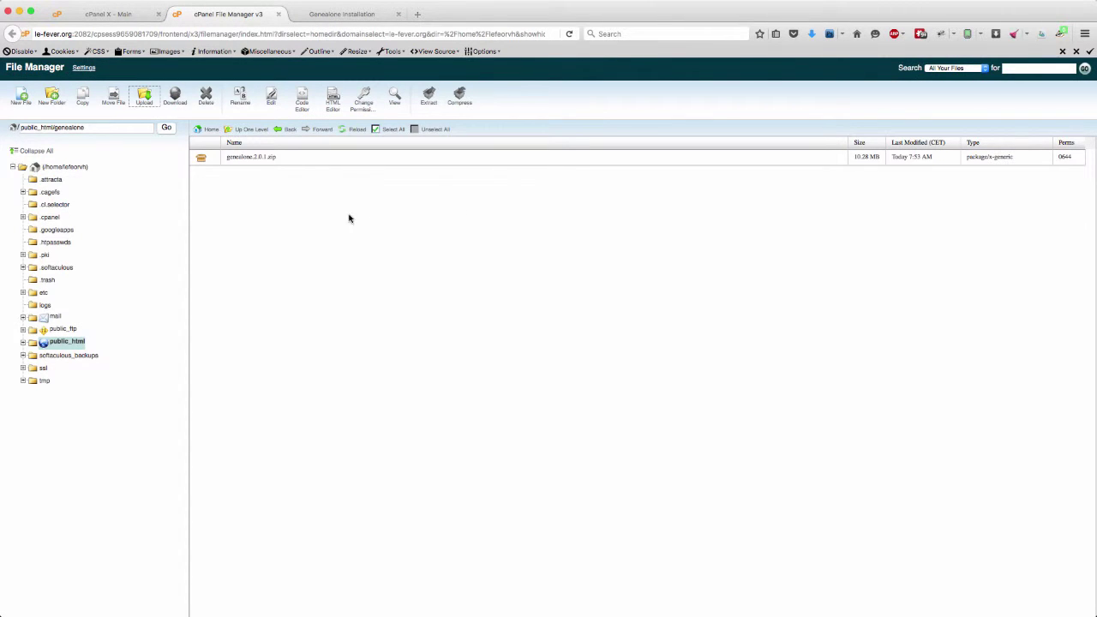
- Extract genealone.2.0.1.zip with the destination path set to /public_html/genealone
left_click(249, 161)
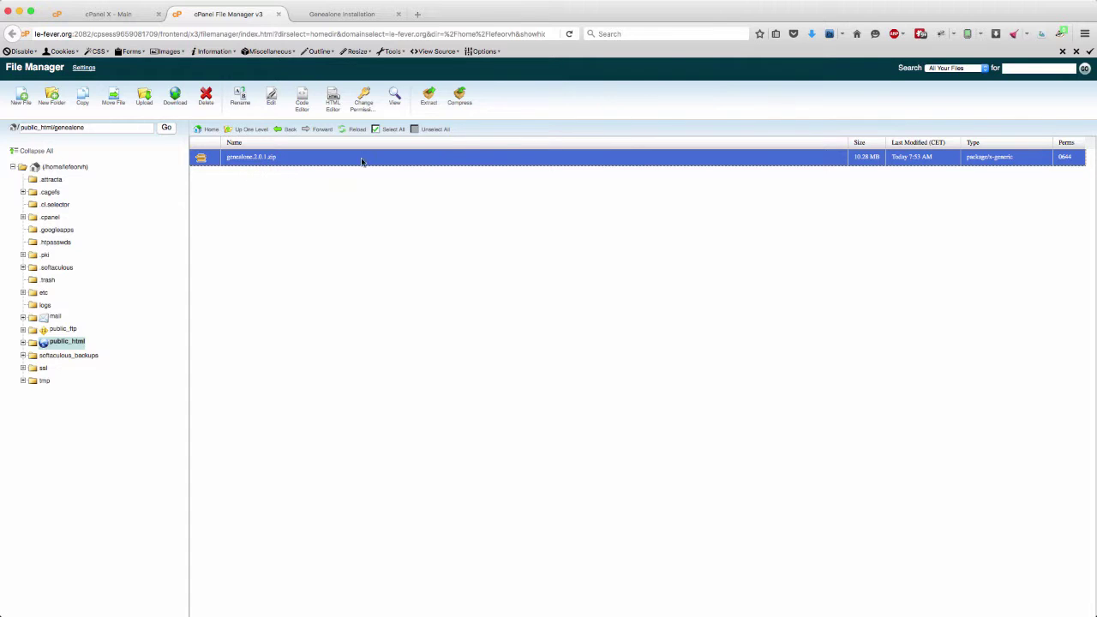
left_click(431, 102)
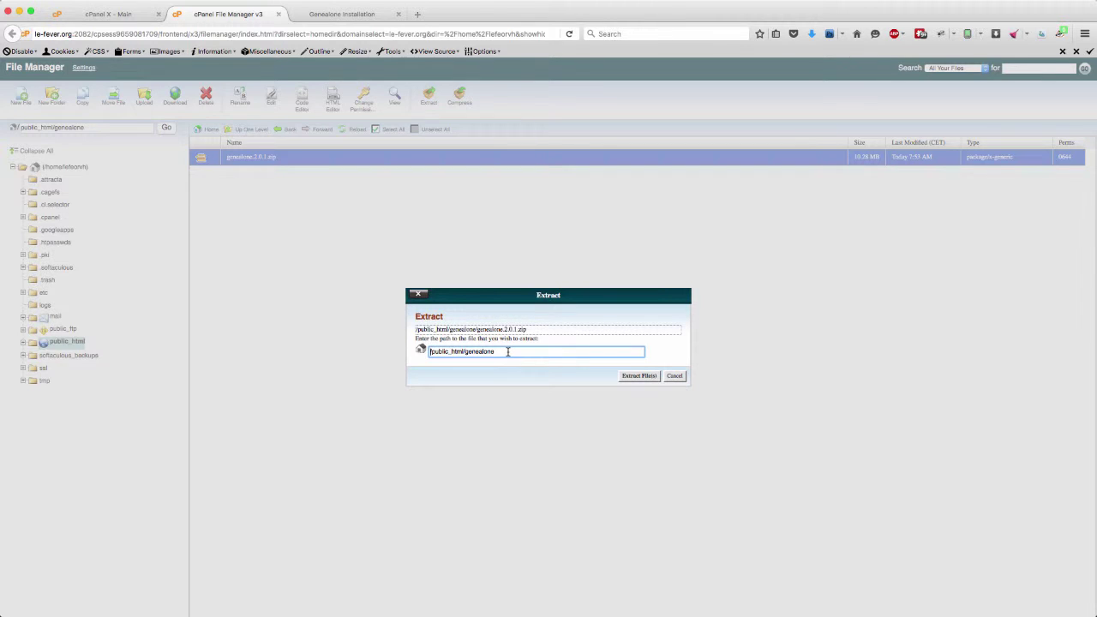
key("BackSpace")
key("BackSpace")
key("BackSpace")
key("BackSpace")
left_click(646, 378)
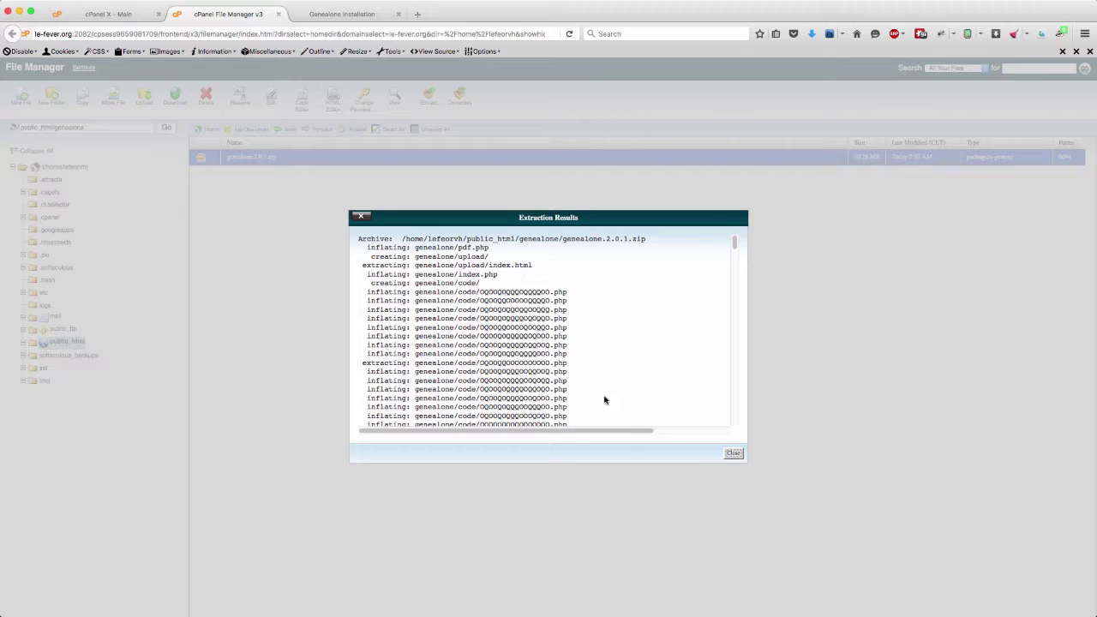
left_click(734, 454)
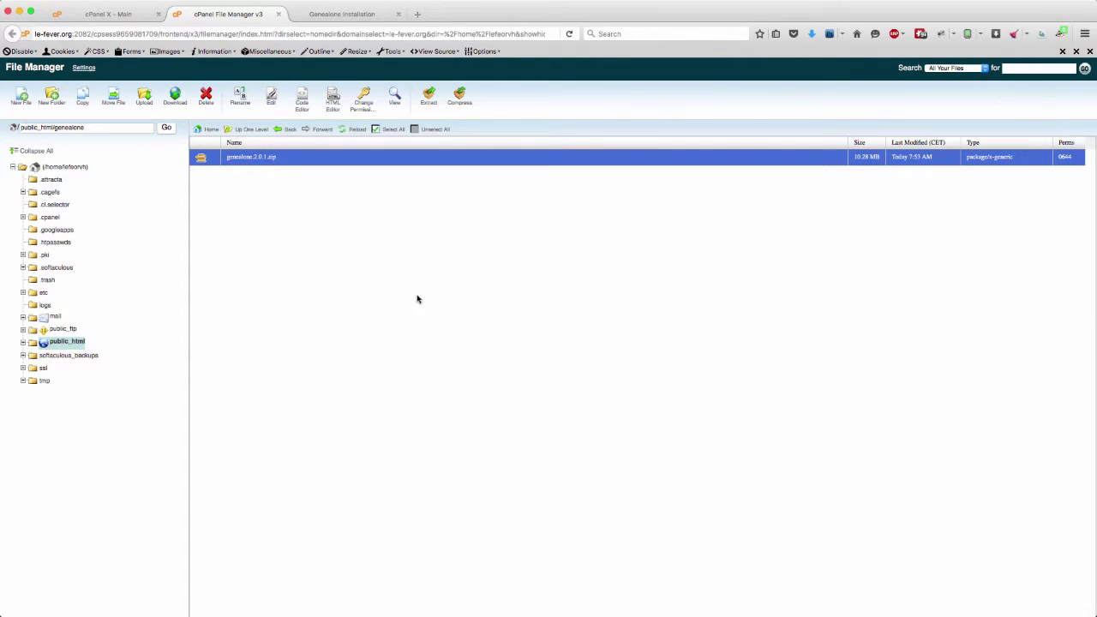
- Reload the folder to list the extracted files, then read INSTALL.TXT and close it
left_click(355, 131)
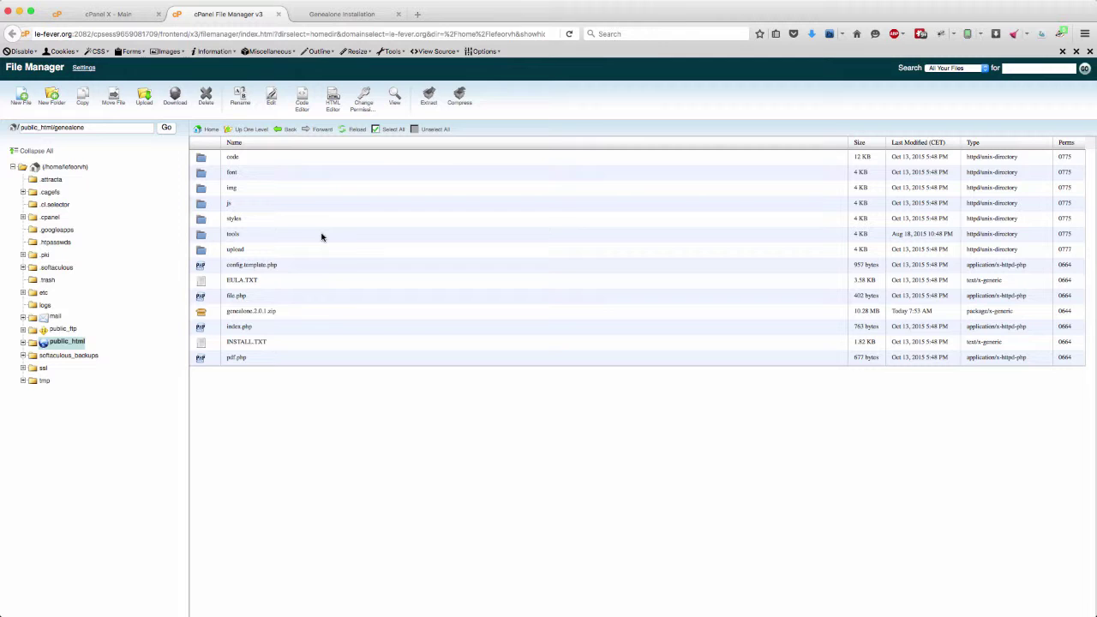
left_click(206, 345)
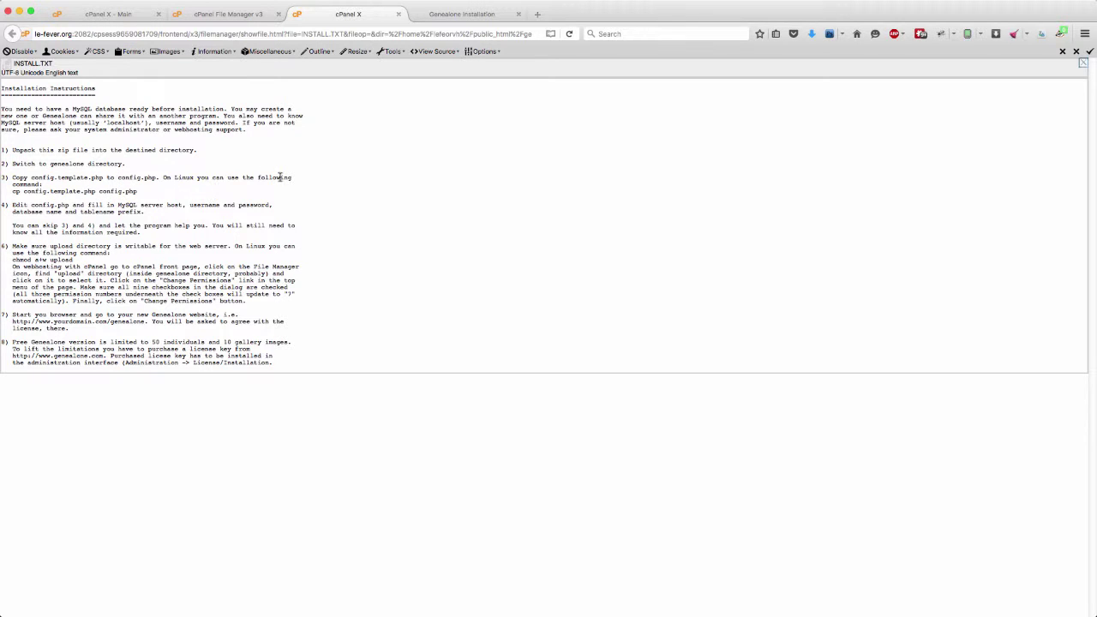
left_click(399, 14)
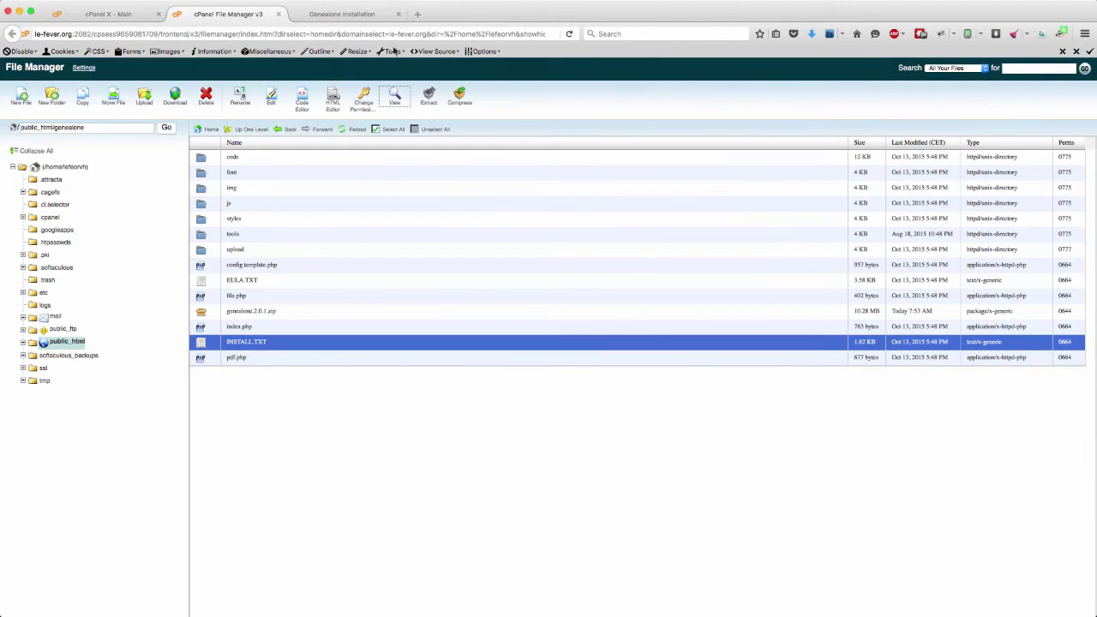
- Rename config.template.php to config.php and open it in the Code Editor
left_click(212, 268)
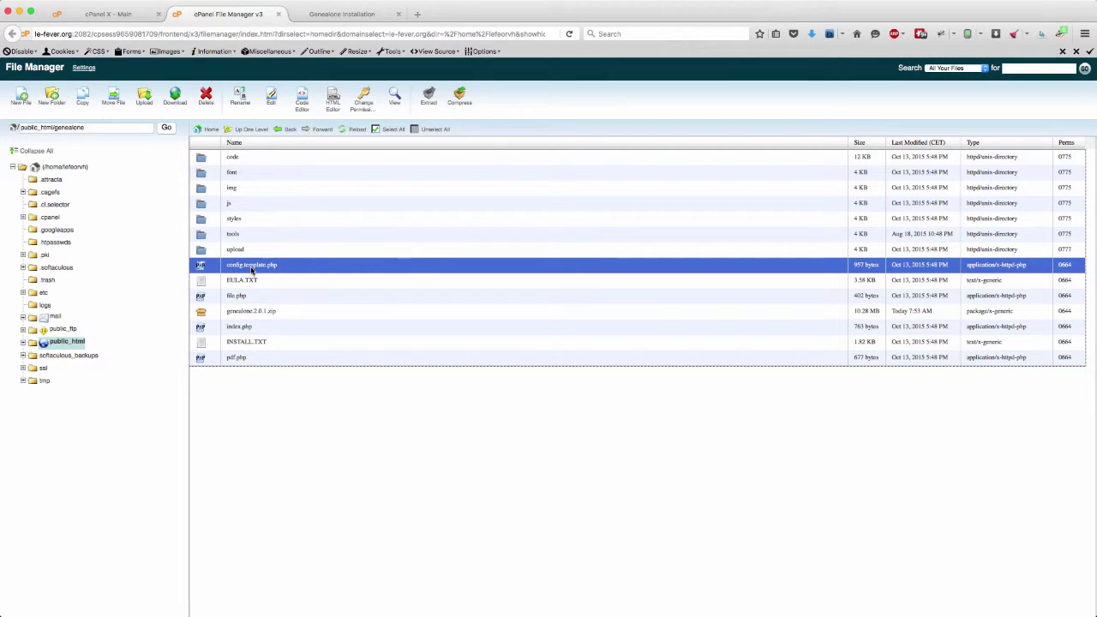
left_click(251, 265)
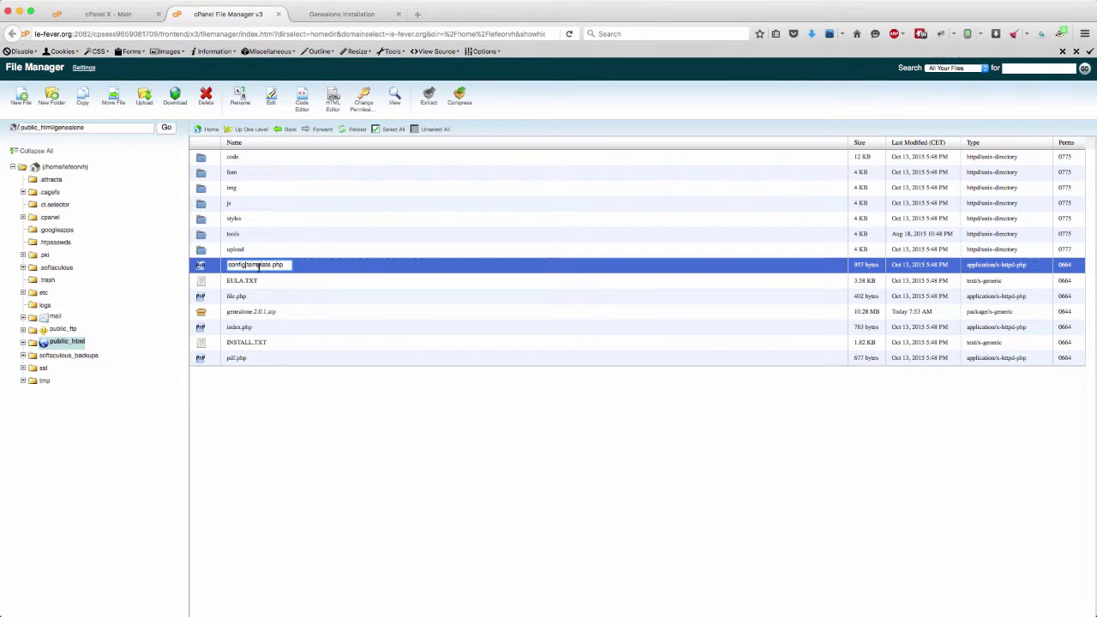
key("BackSpace")
key("BackSpace")
key("BackSpace")
key("BackSpace")
key("BackSpace")
key("BackSpace")
key("BackSpace")
key("BackSpace")
key("BackSpace")
key("Return")
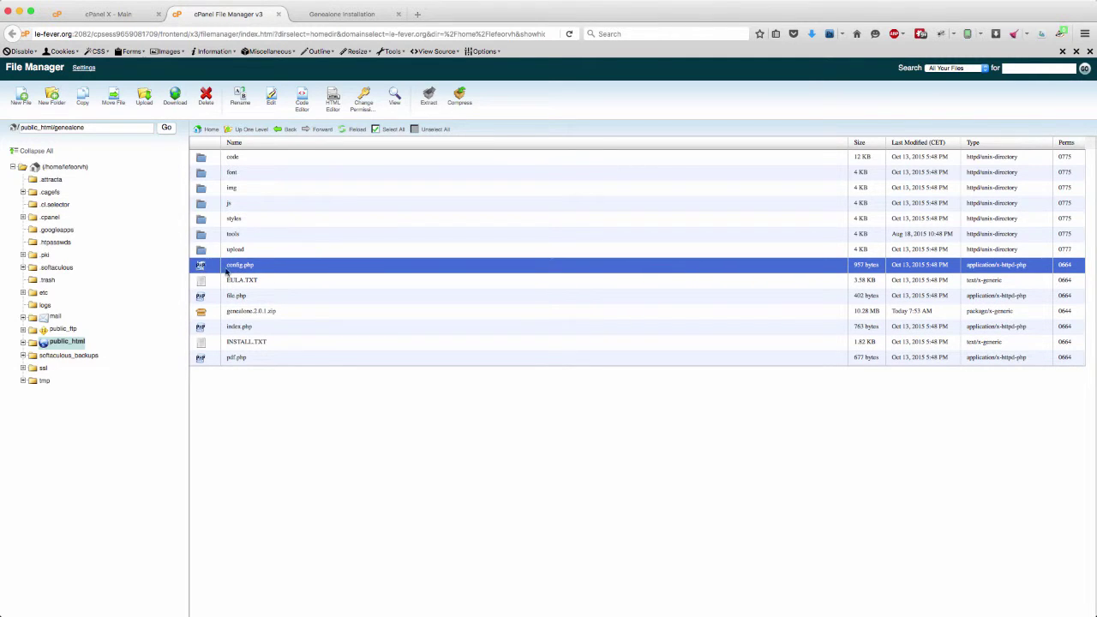
left_click(300, 114)
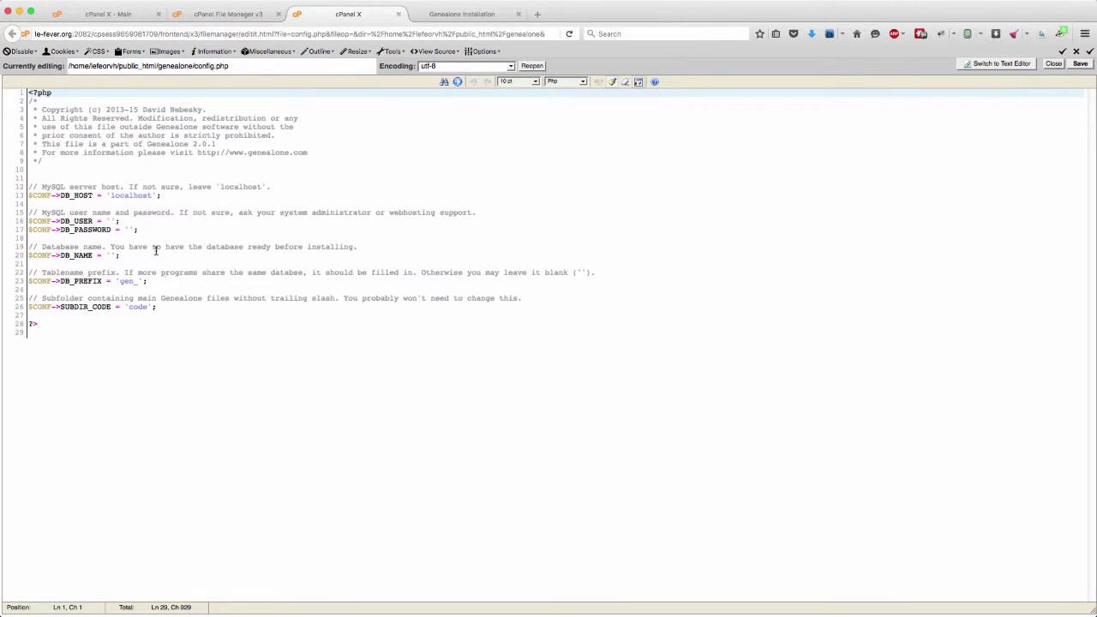
- Paste values into DB_USER and DB_NAME, type the database password into DB_PASSWORD, and save config.php
left_click(109, 220)
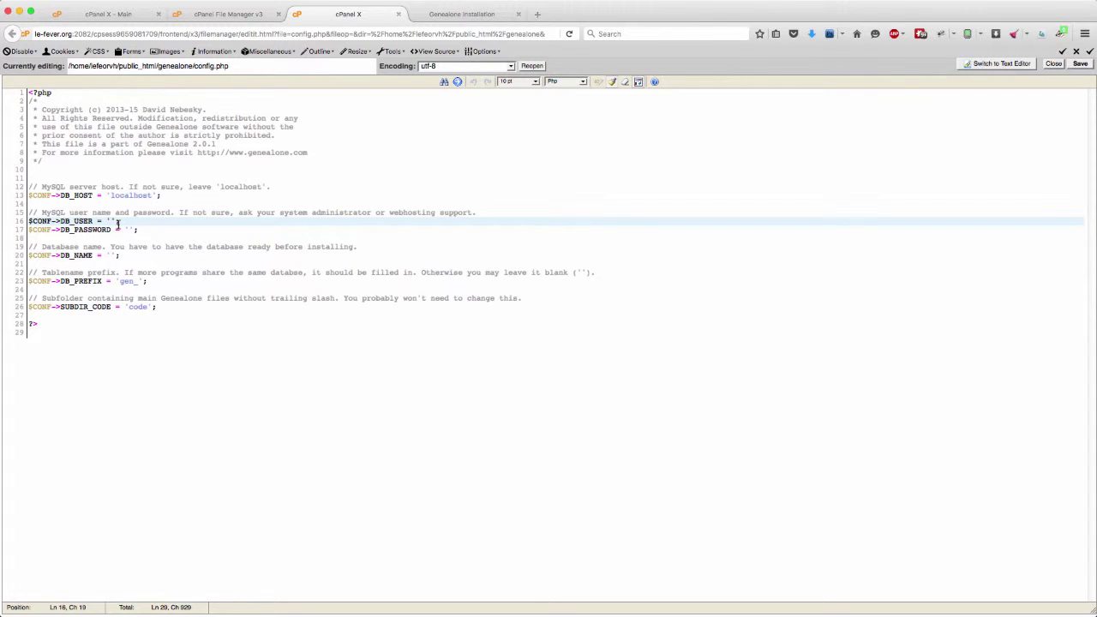
type("lefeorvh_genea")
left_click(111, 255)
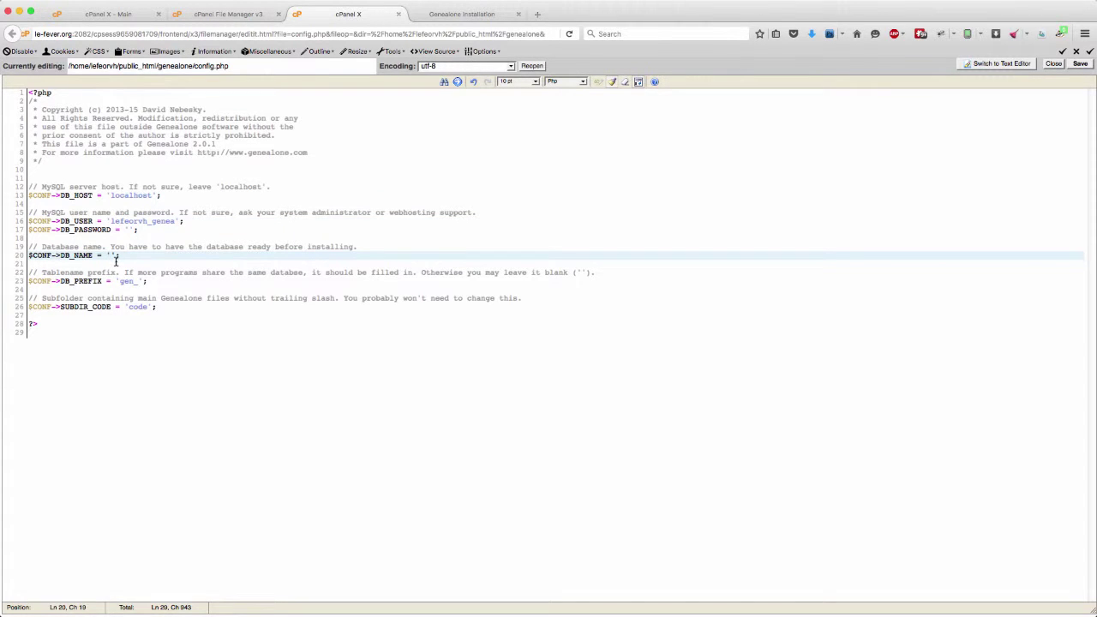
type("lefeorvh_genea")
left_click(129, 229)
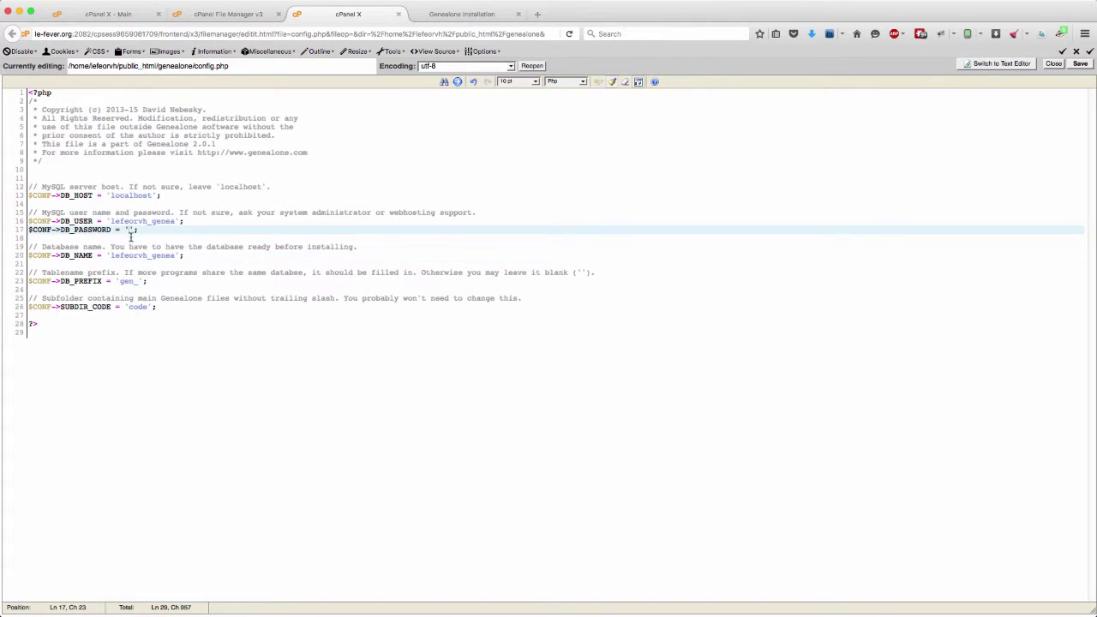
type("Abc1234")
left_click(1079, 64)
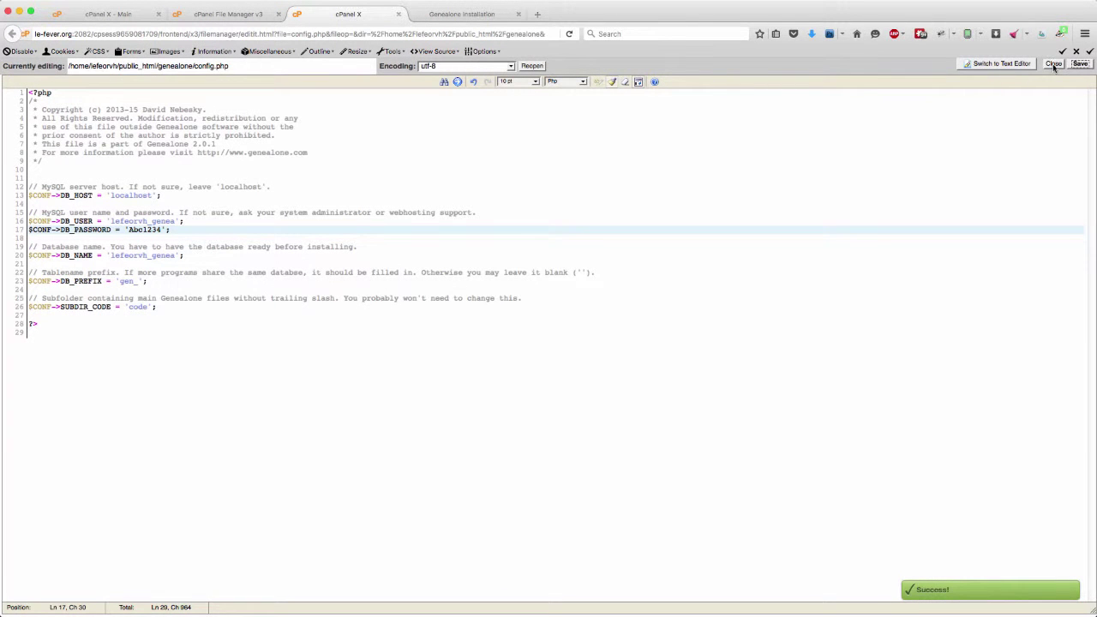
- Close the config.php editor and reload the Genealone installer page, which returns a 500 error
left_click(1053, 65)
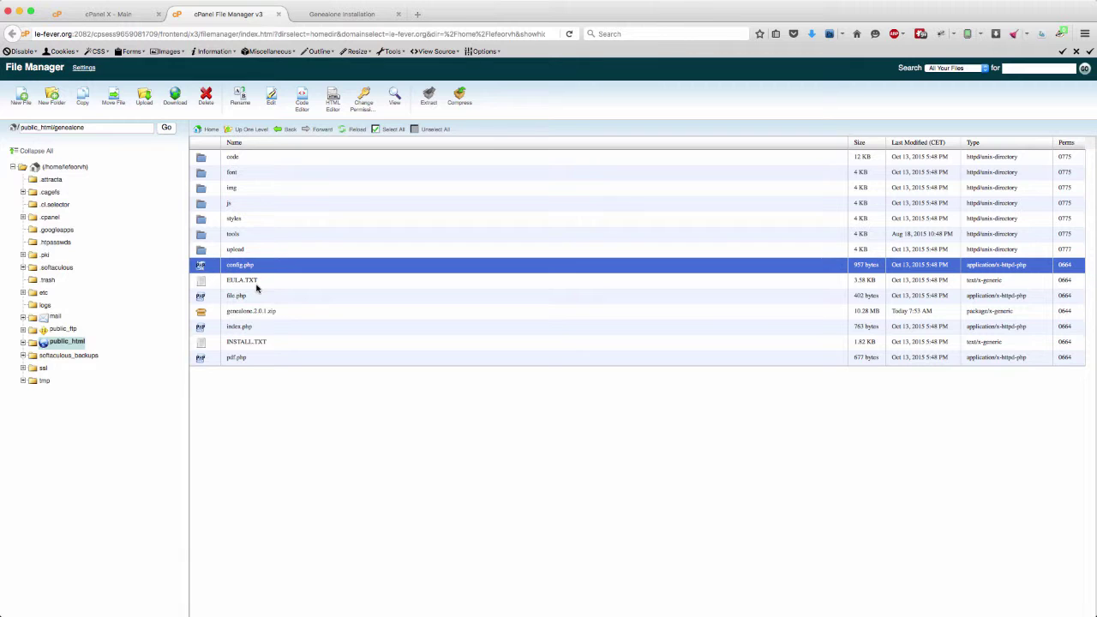
left_click(330, 16)
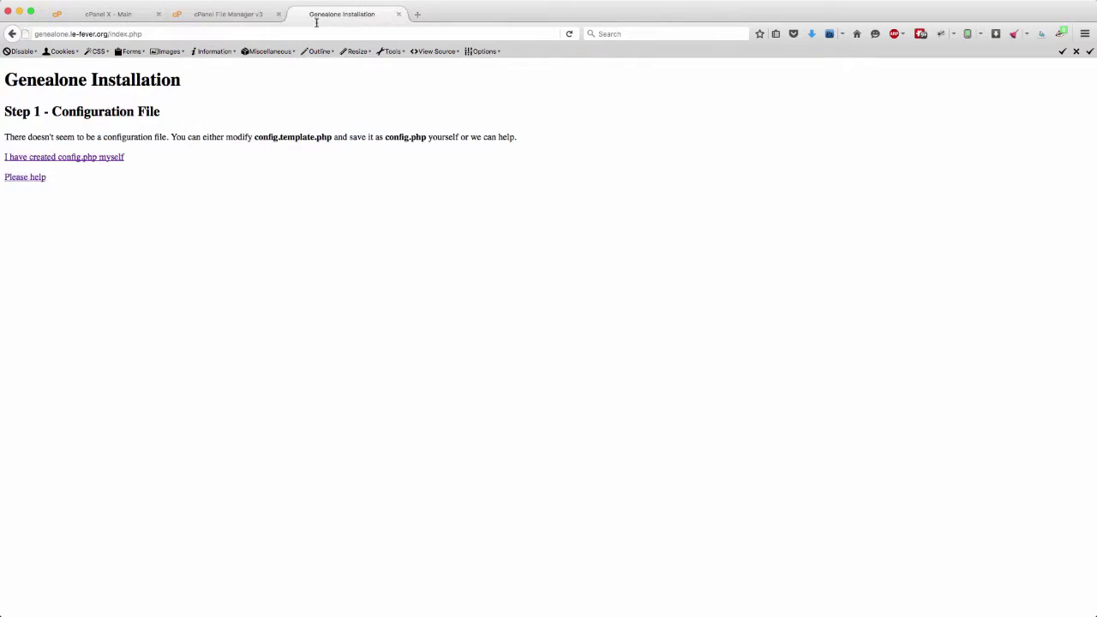
left_click(153, 33)
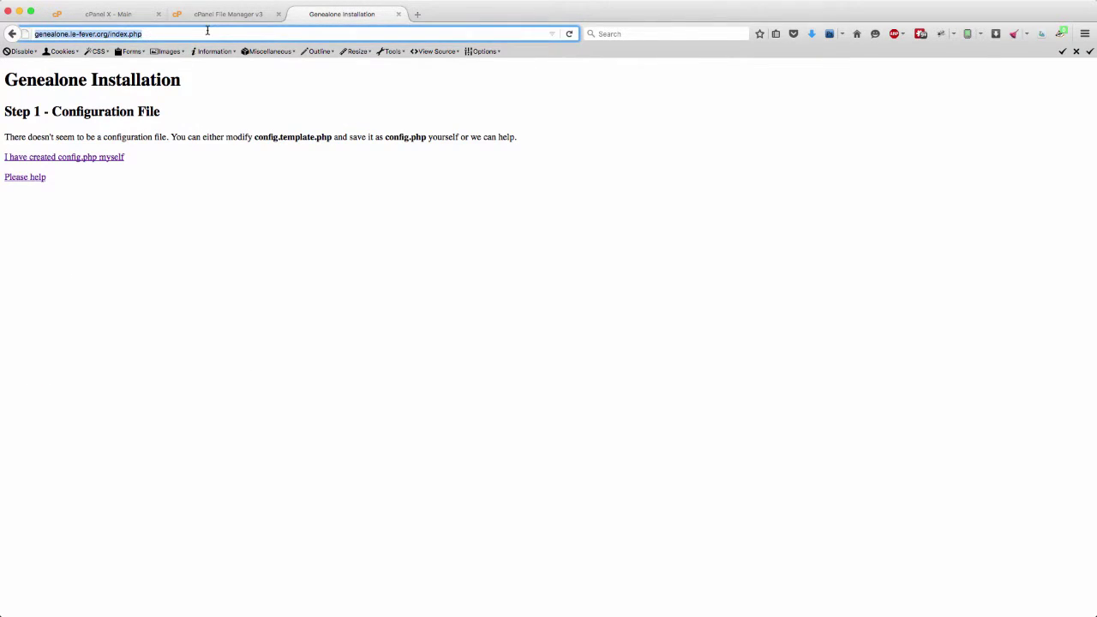
key("Return")
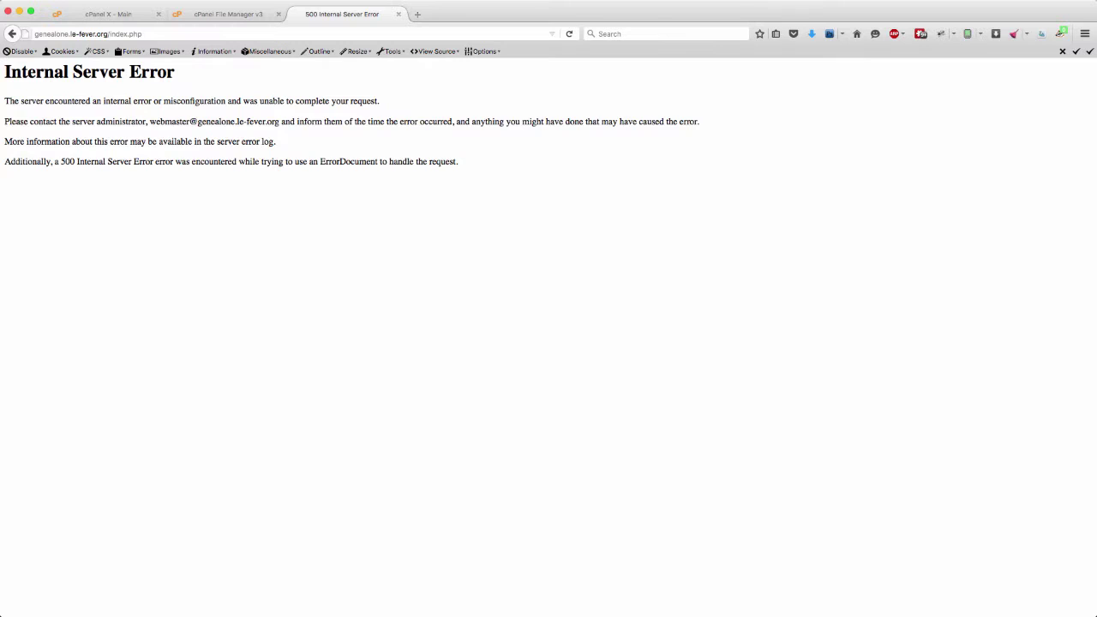
- Toggle group write access in index.php's permissions and apply the change
left_click(236, 19)
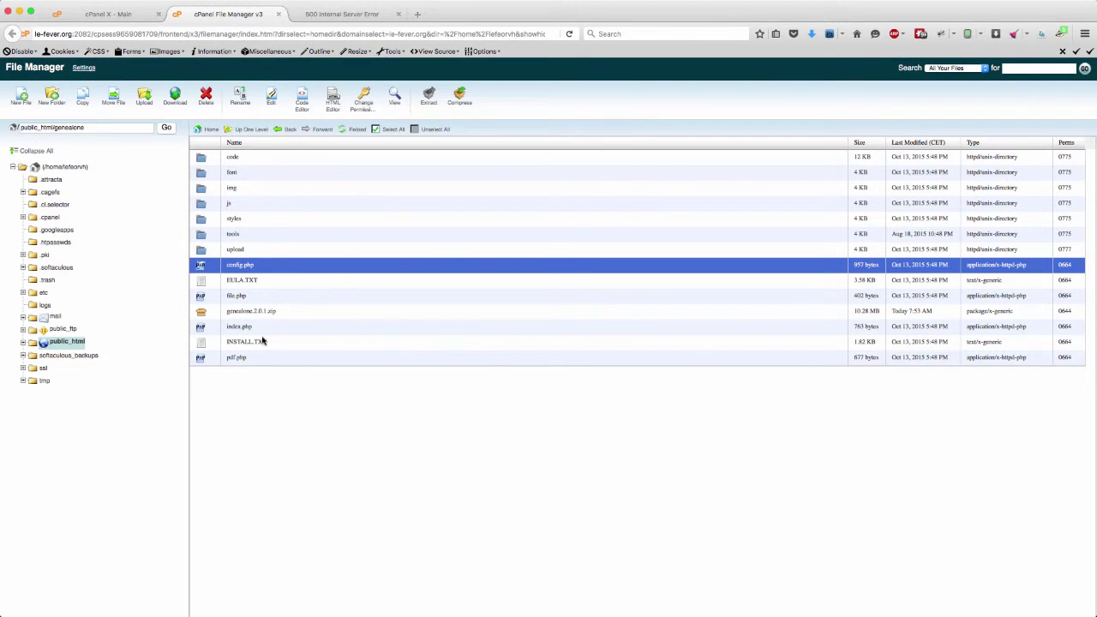
left_click(214, 330)
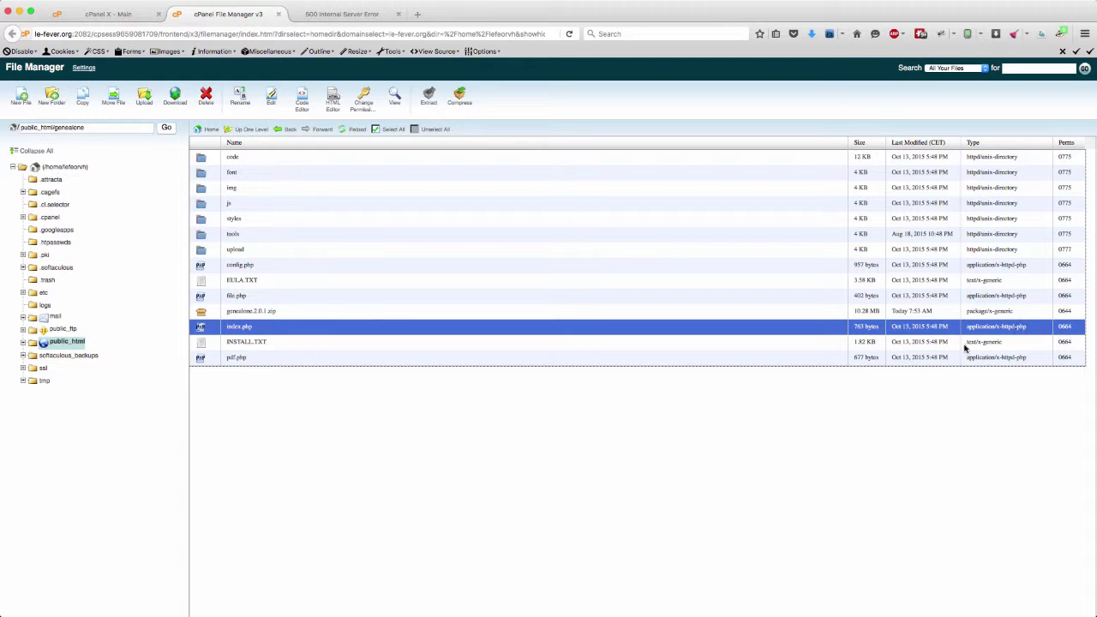
left_click(361, 112)
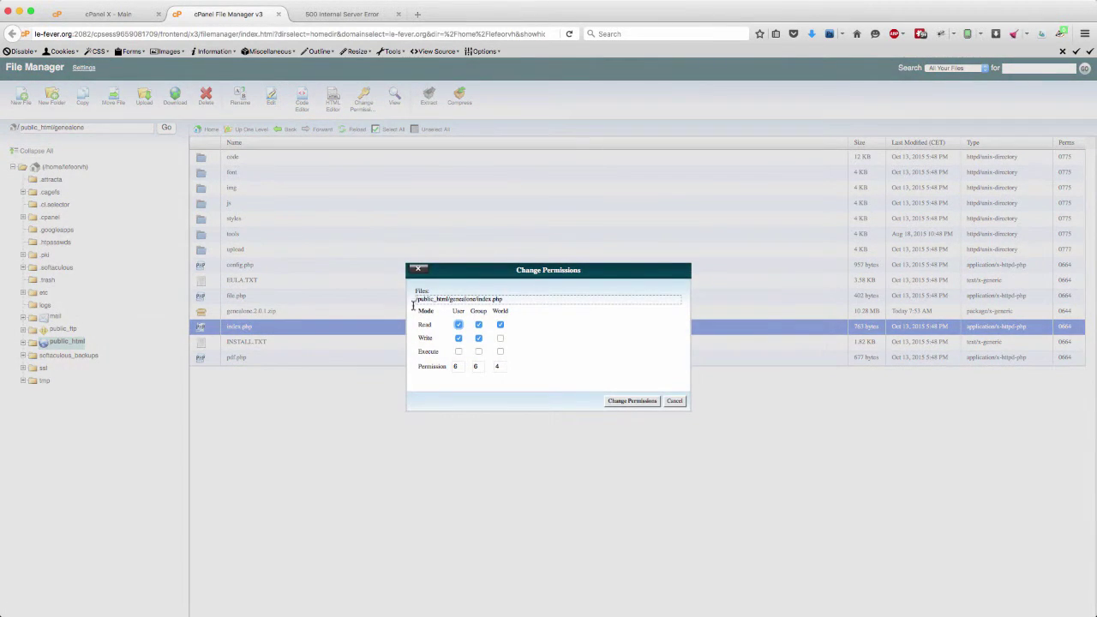
left_click(479, 340)
left_click(630, 401)
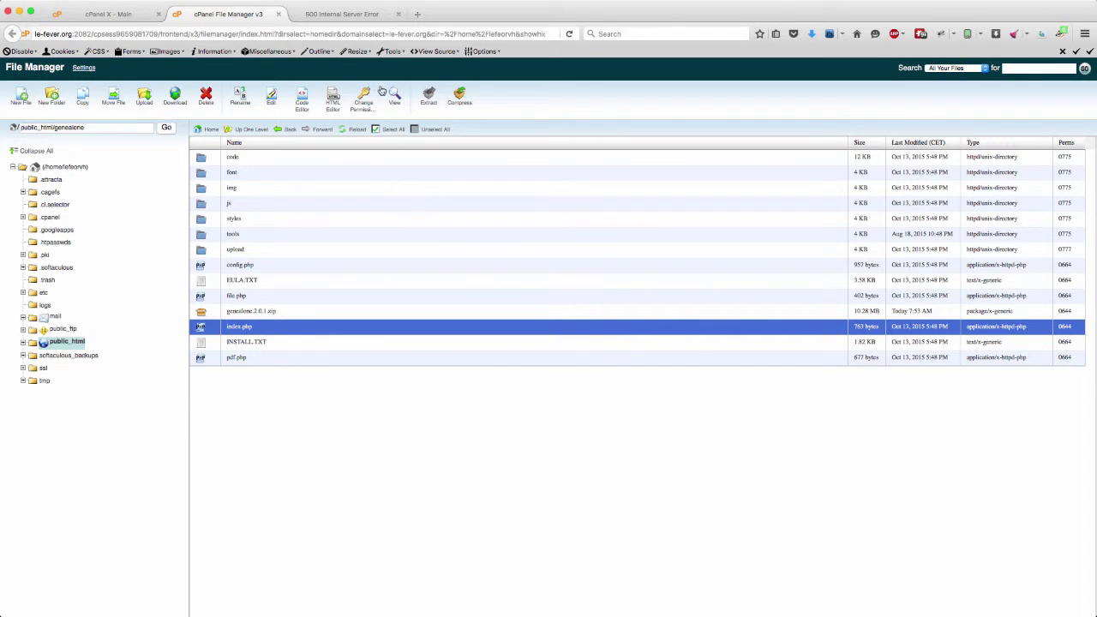
- Reload the index.php page to restart the Genealone installer after the server error
left_click(338, 15)
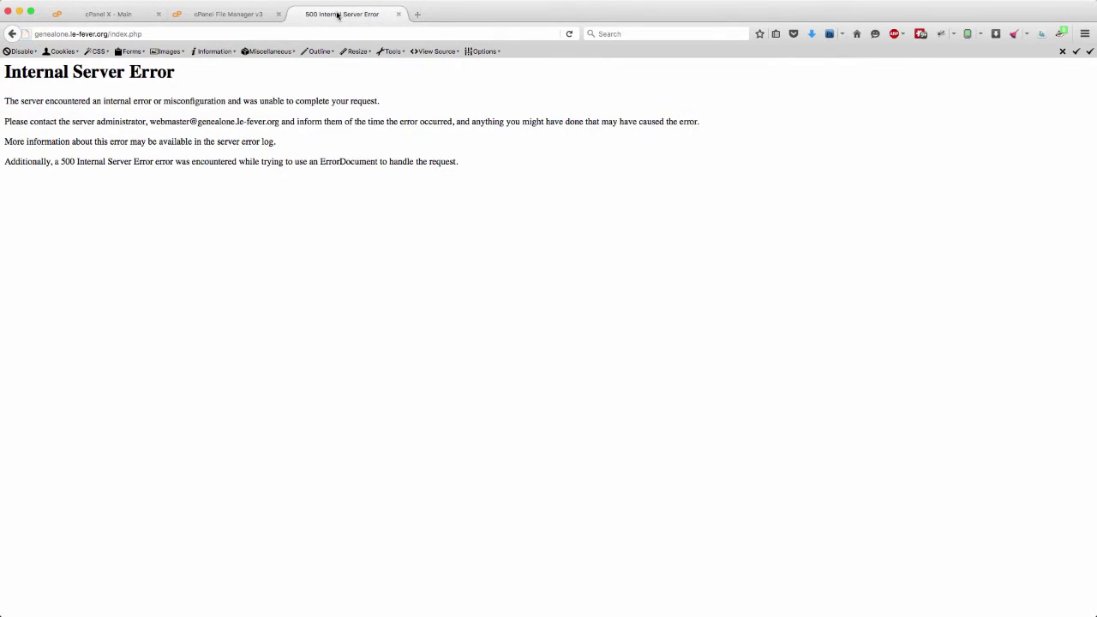
left_click(178, 38)
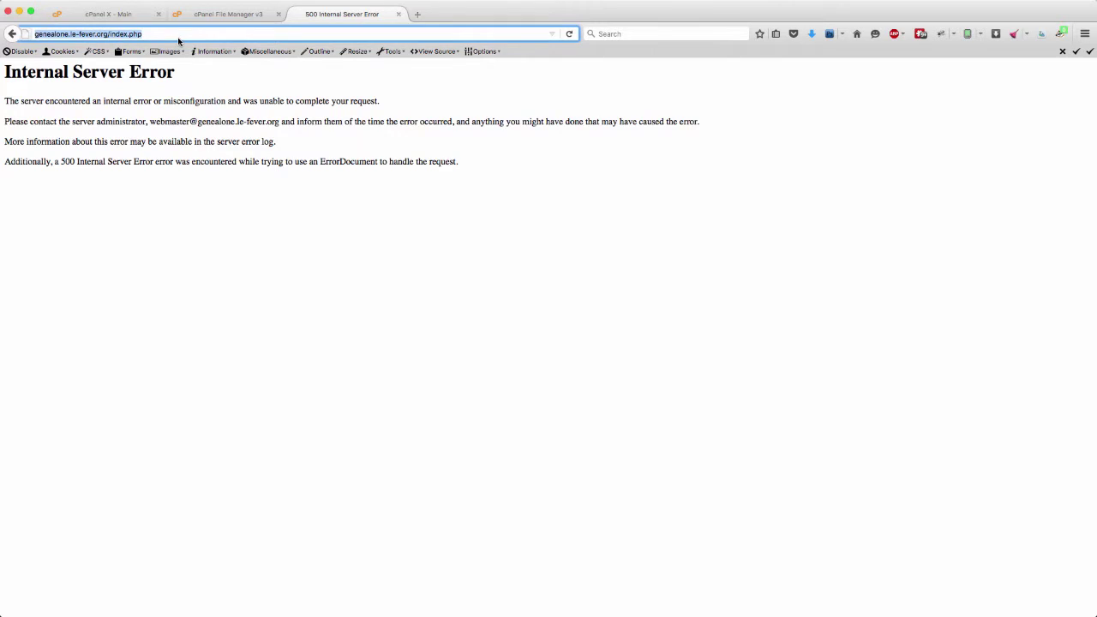
key("Return")
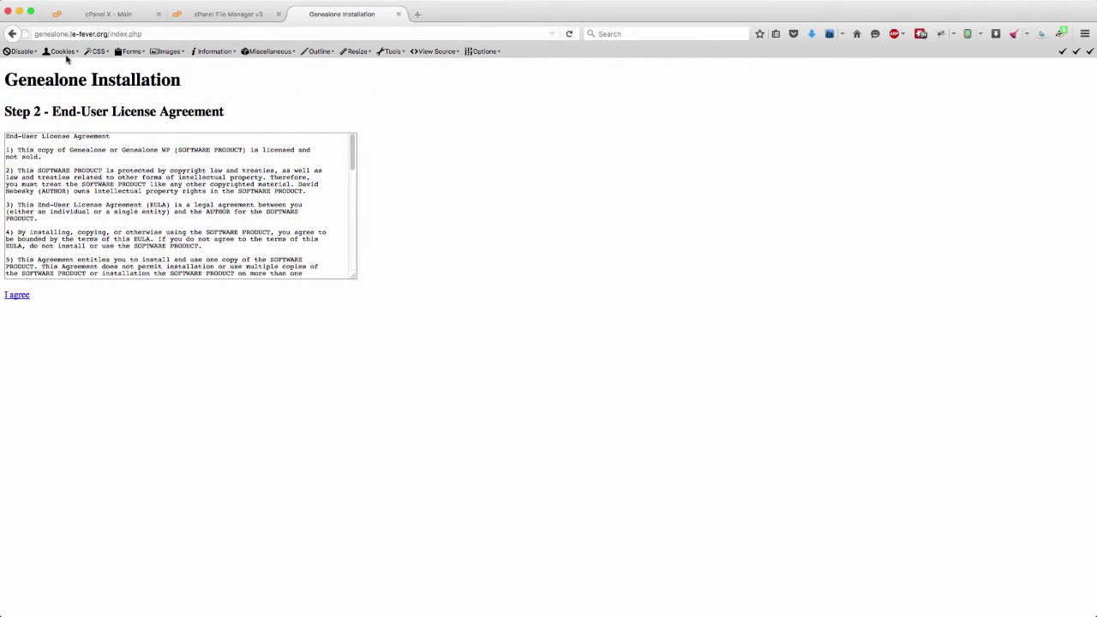
- Accept the licence, set and repeat a new administrator password, add the saved recovery e-mail, and submit
left_click(17, 295)
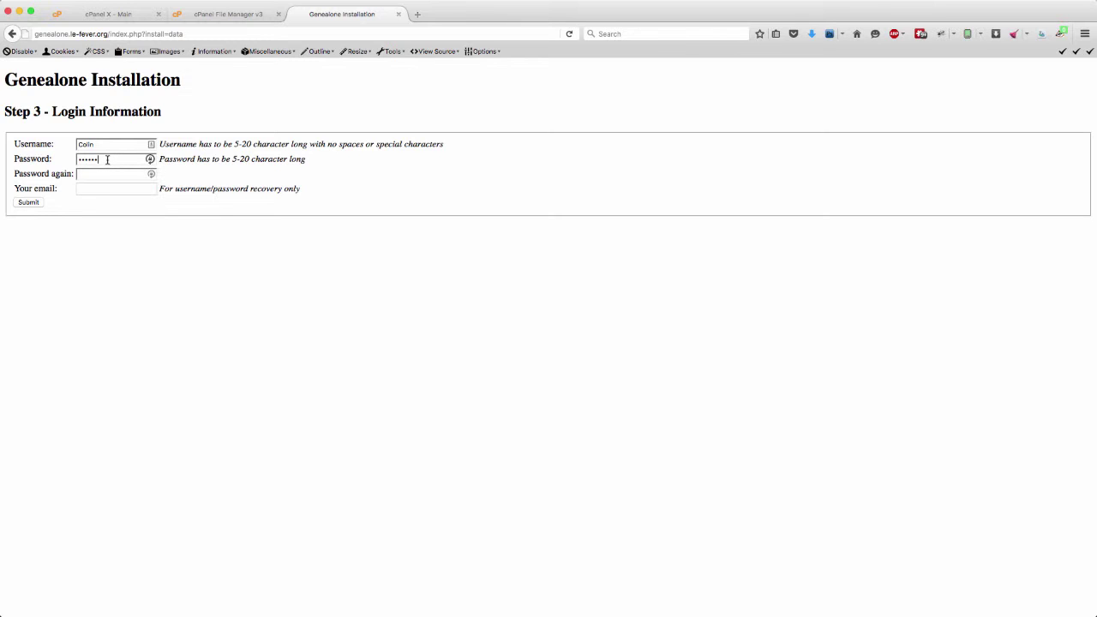
double_click(107, 160)
type("abc")
left_click(113, 176)
left_click(102, 189)
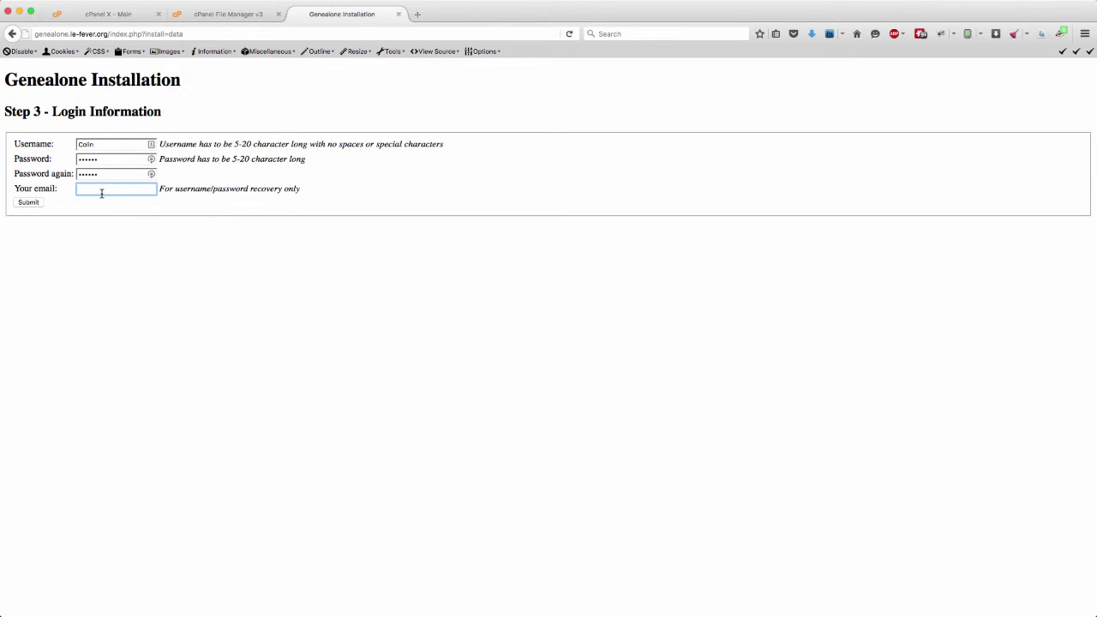
type("c")
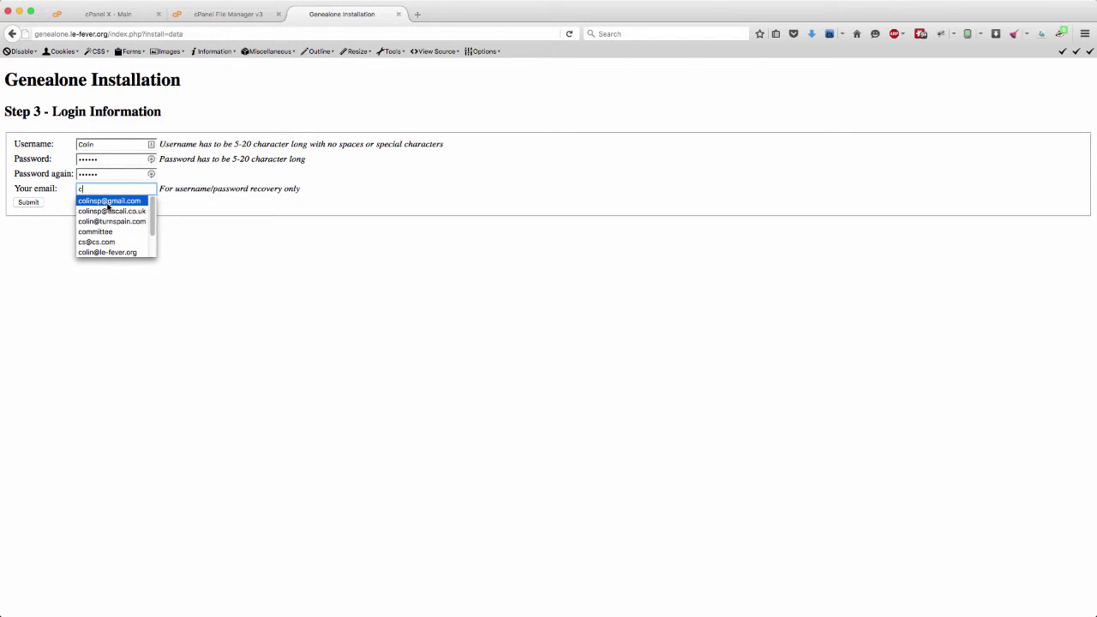
left_click(108, 202)
left_click(34, 203)
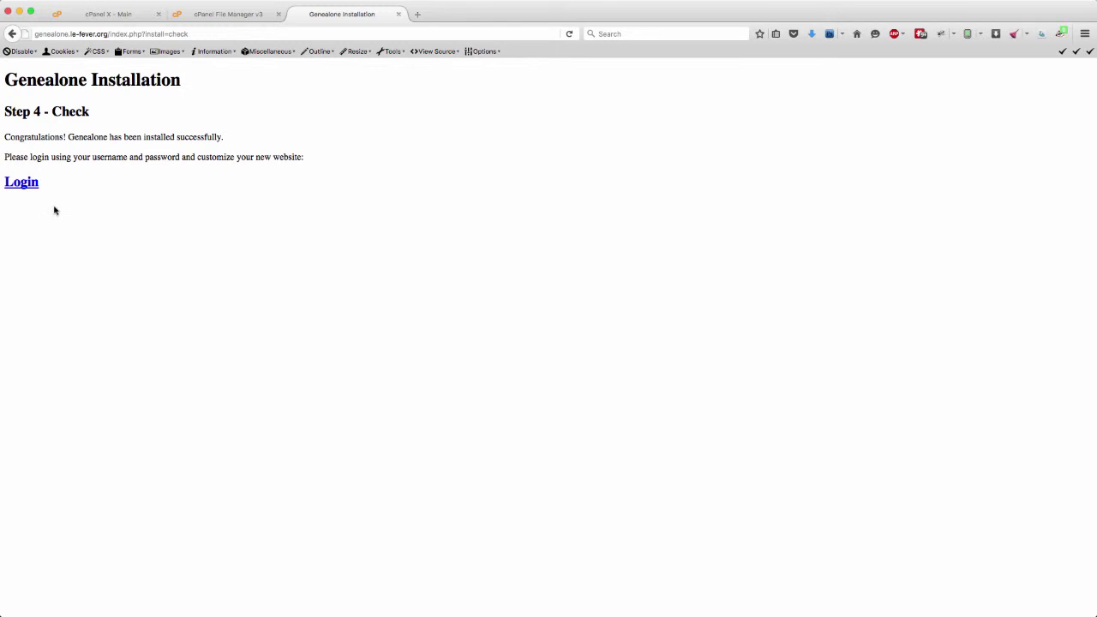
- Log in as administrator and rename the website to 'Genealone Test Site' in Fast Setup
left_click(26, 187)
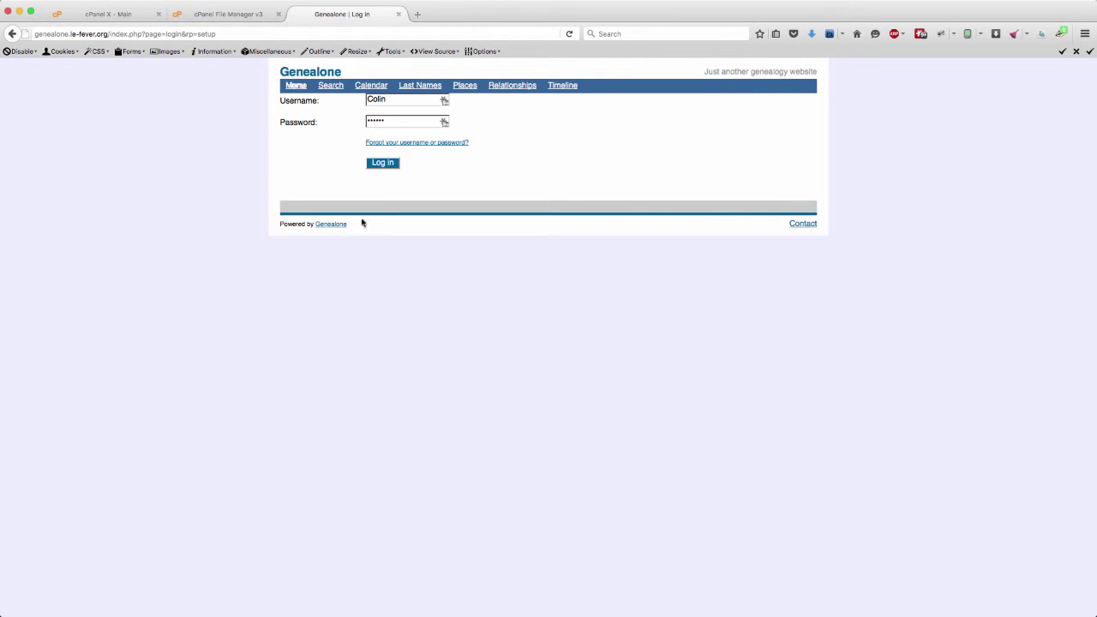
left_click(383, 163)
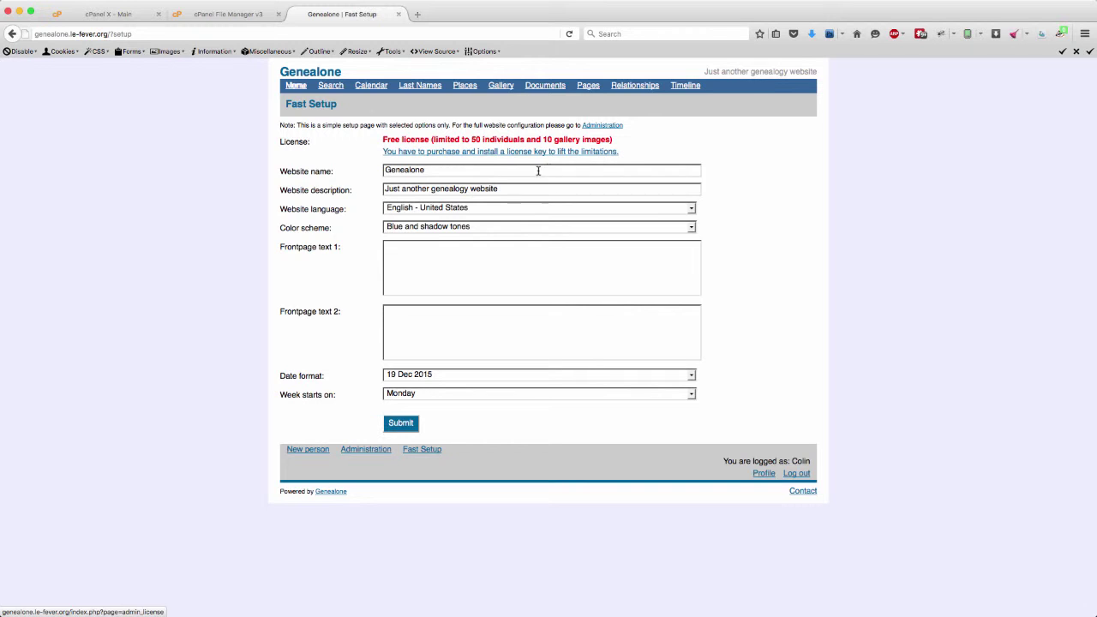
left_click(439, 170)
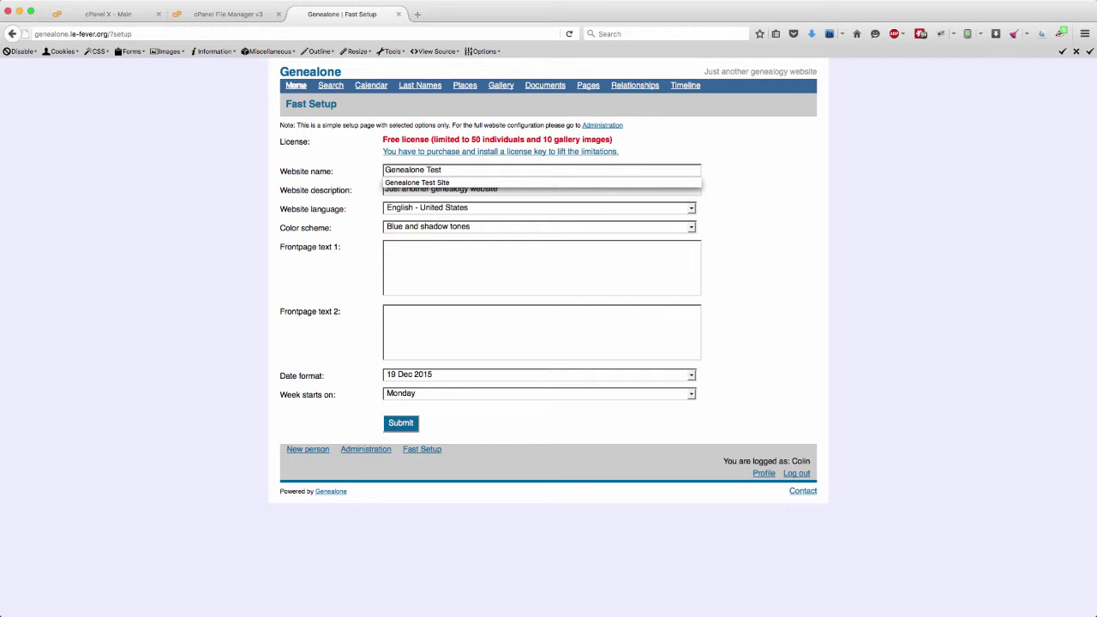
type("Test")
left_click(435, 183)
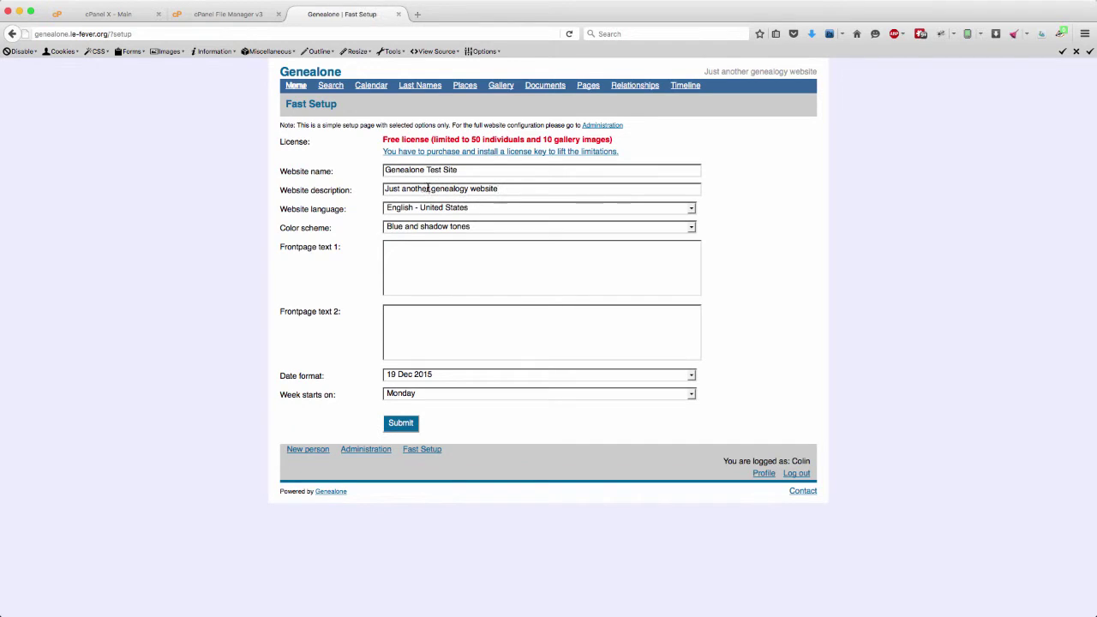
- Replace the website description with 'My genealogy website' and submit Fast Setup
left_click_drag(430, 189, 381, 189)
type("My")
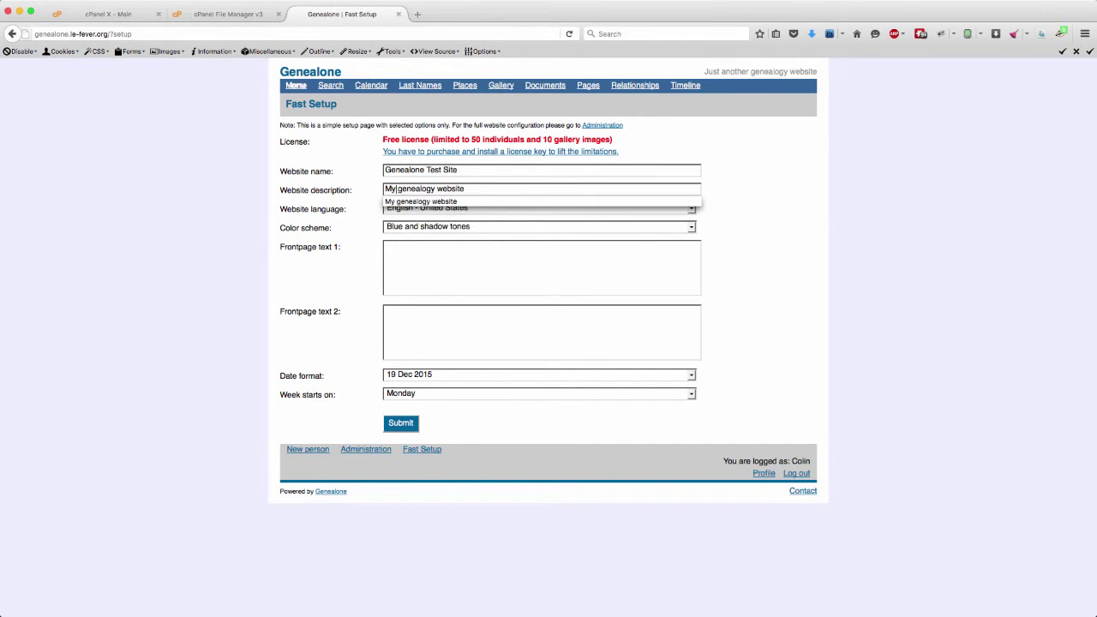
key("Down")
key("Return")
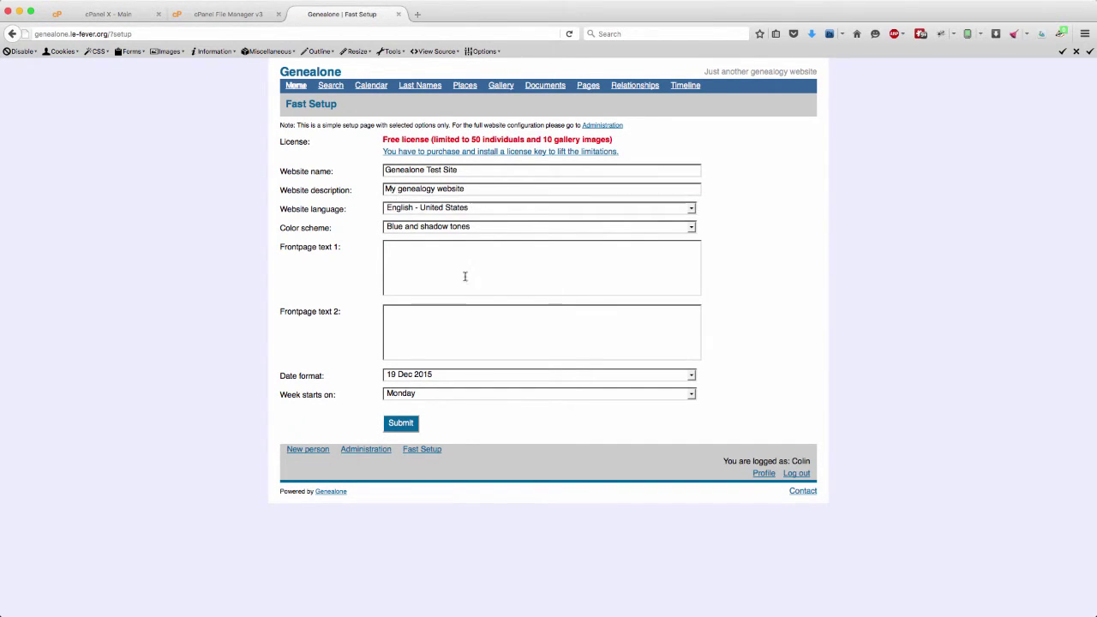
left_click(434, 261)
left_click(400, 423)
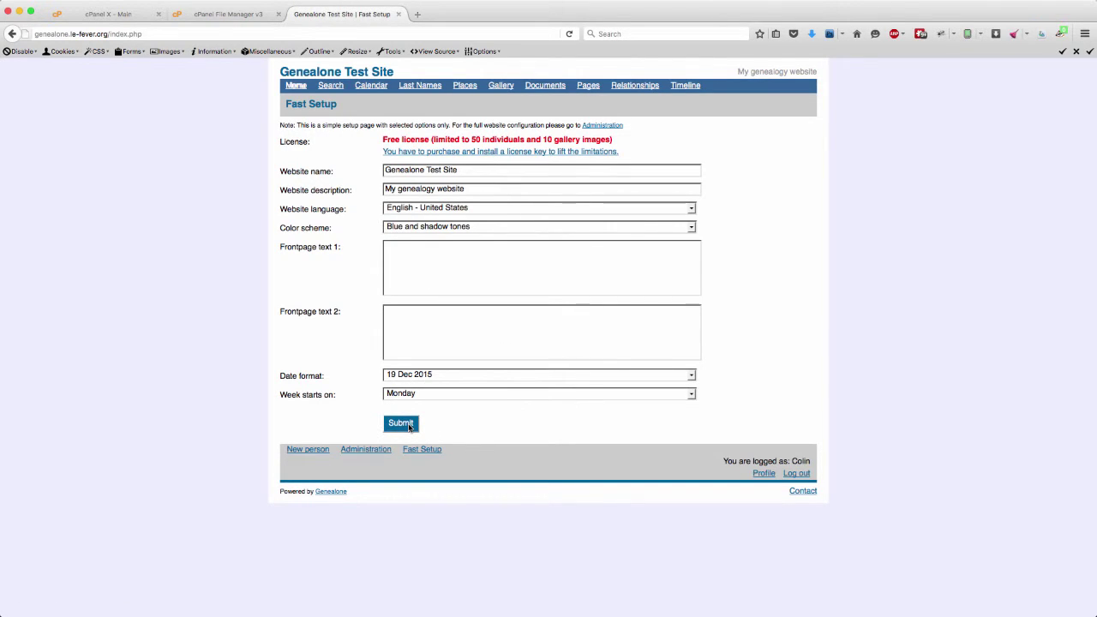
- Open the site home page in a new tab, reload Fast Setup, and go to Administration configuration
left_click(295, 86, "super")
left_click(463, 15)
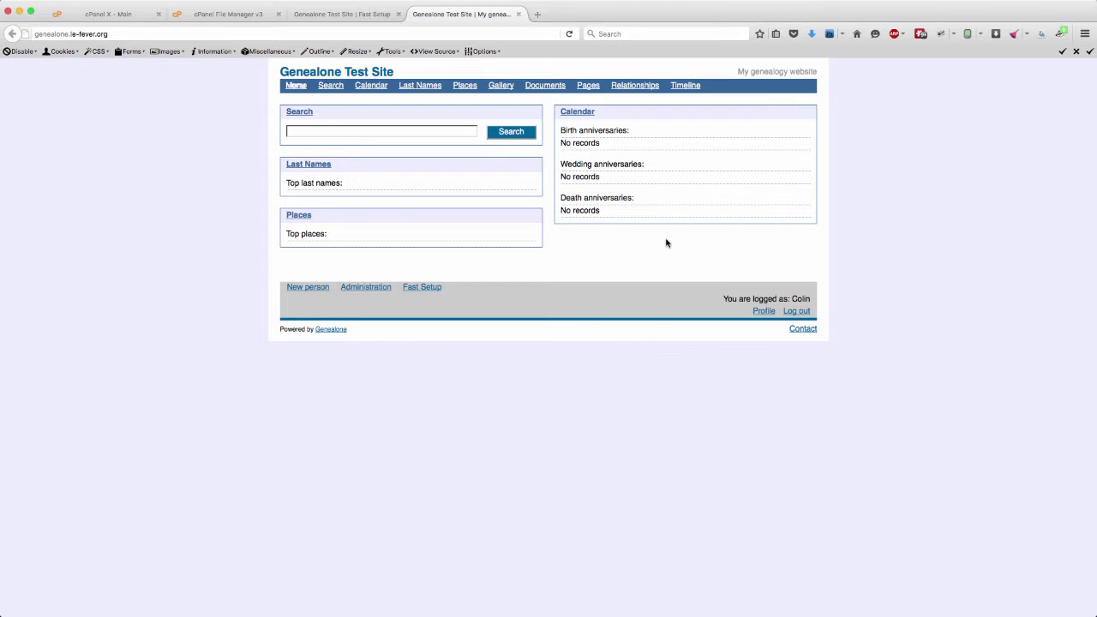
left_click(346, 17)
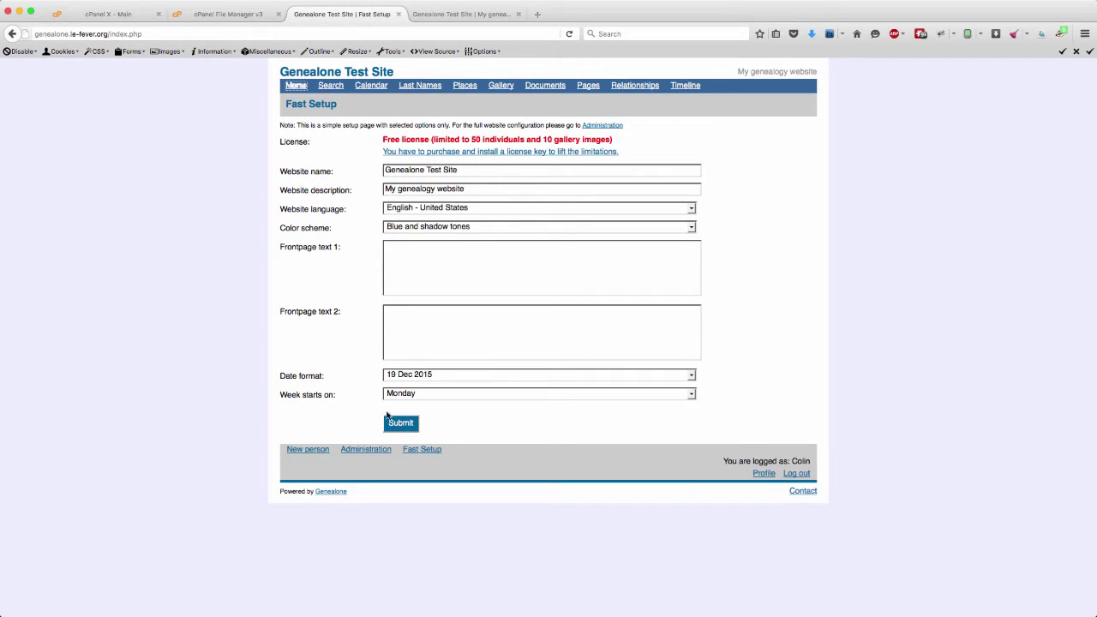
left_click(424, 450)
left_click(375, 450)
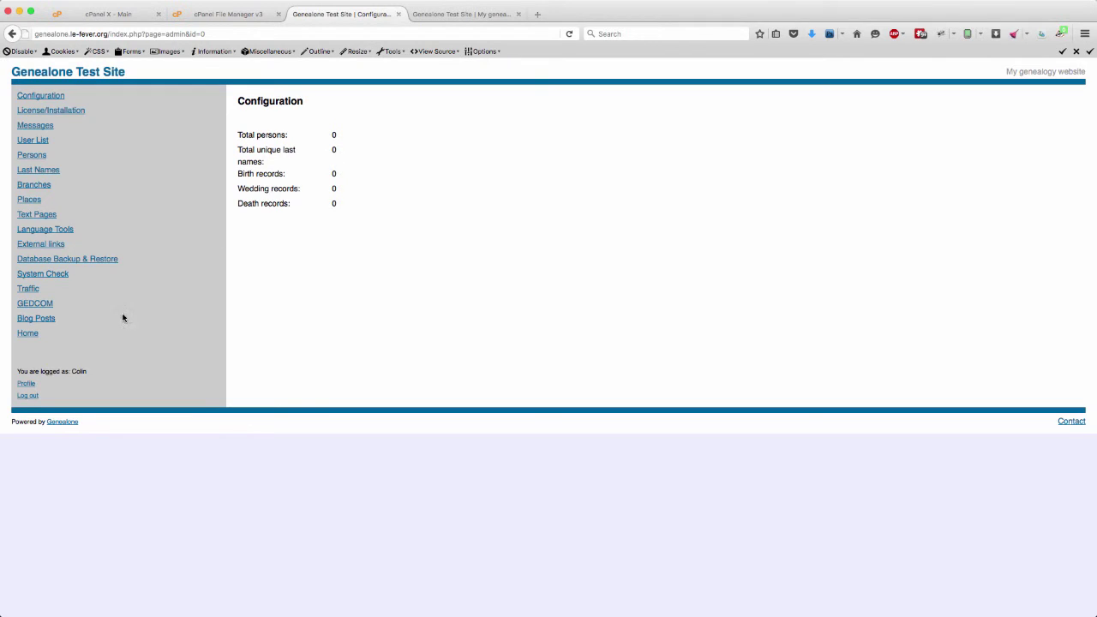
- Upload FHdata.ged on the GEDCOM page and continue through the check, read and import of 89 persons
left_click(43, 307)
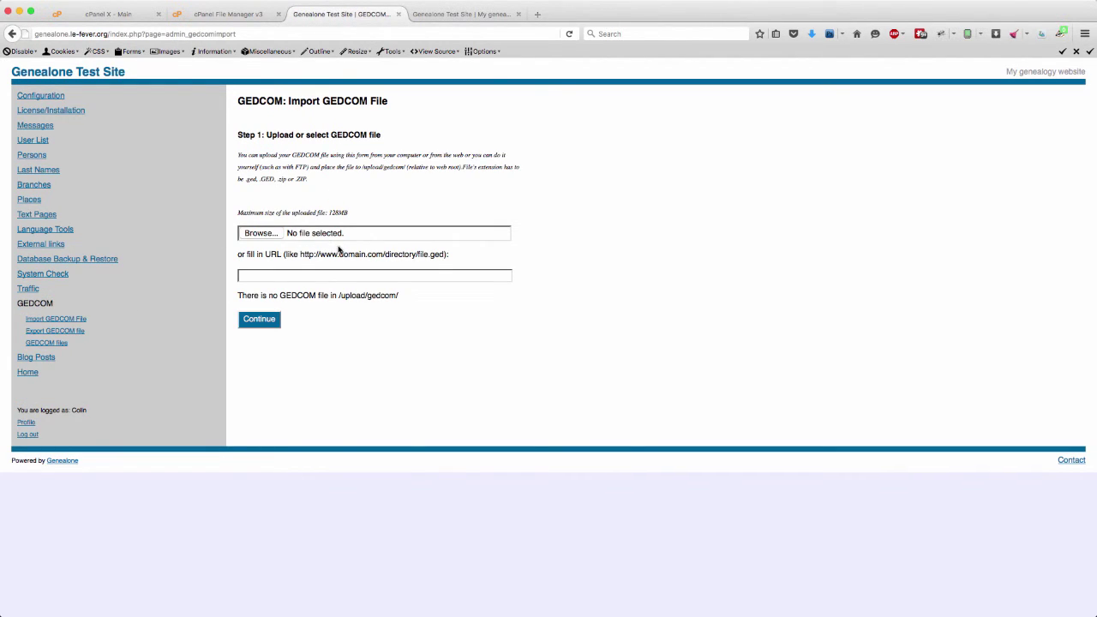
left_click(262, 237)
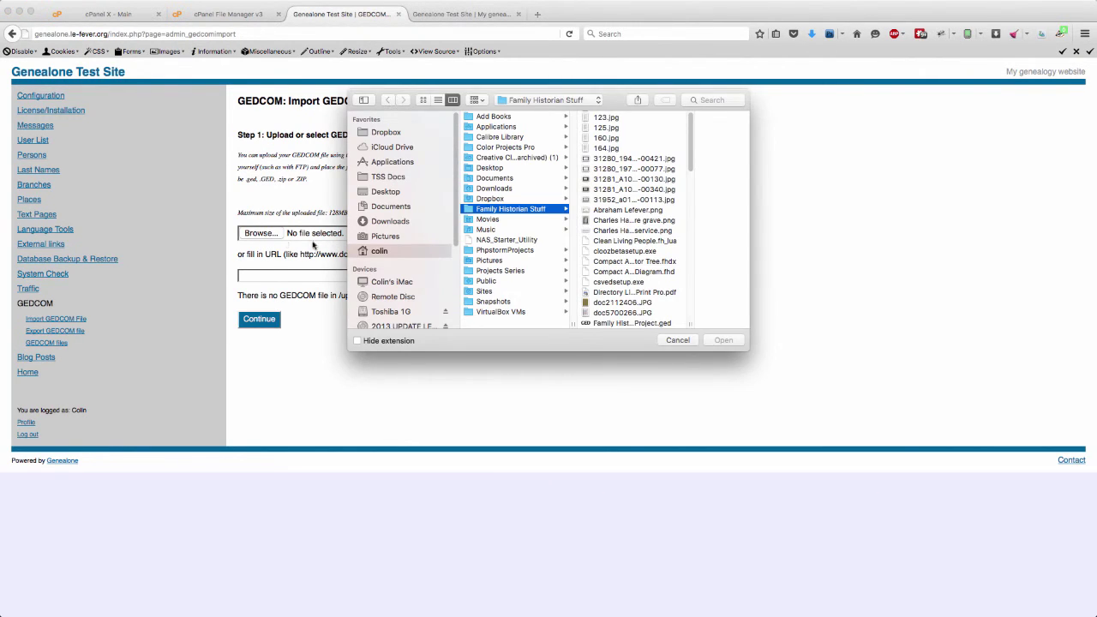
double_click(526, 263)
left_click(266, 325)
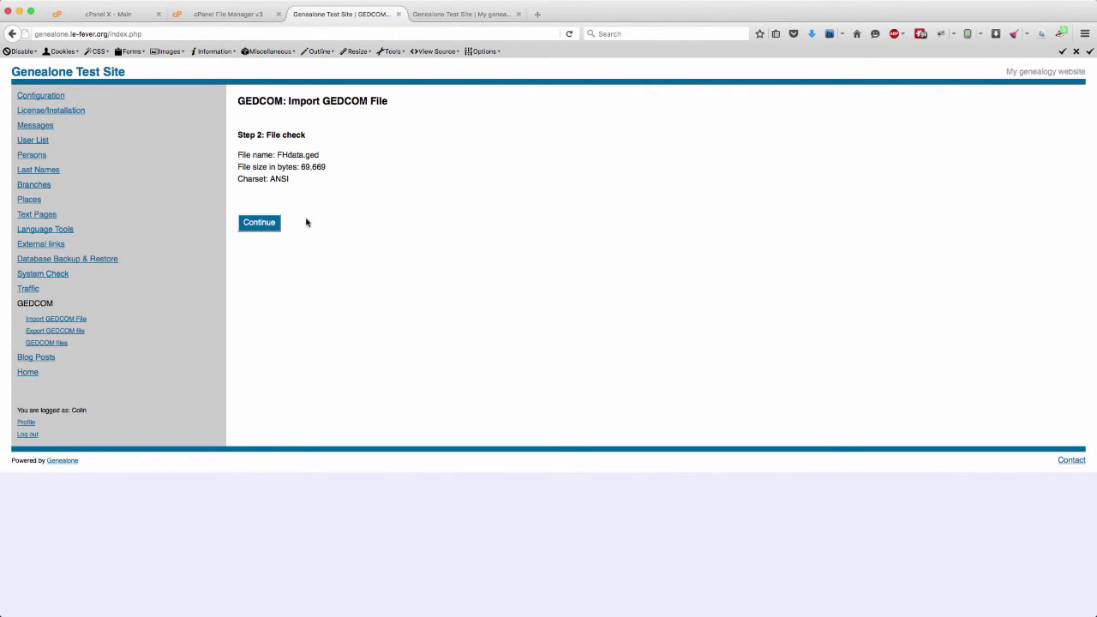
left_click(270, 225)
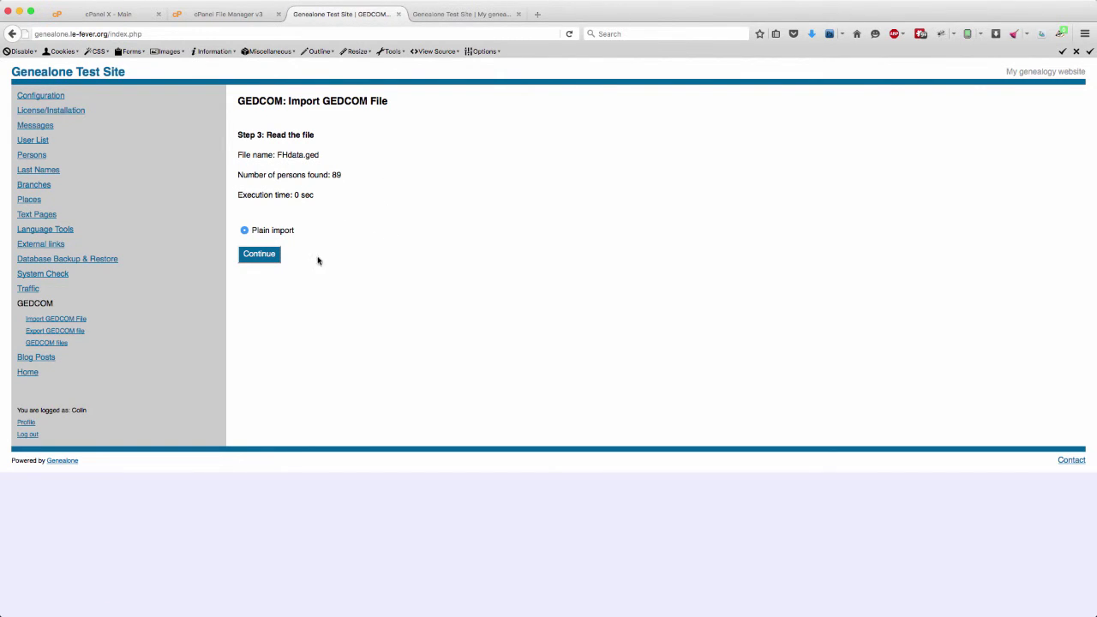
left_click(266, 259)
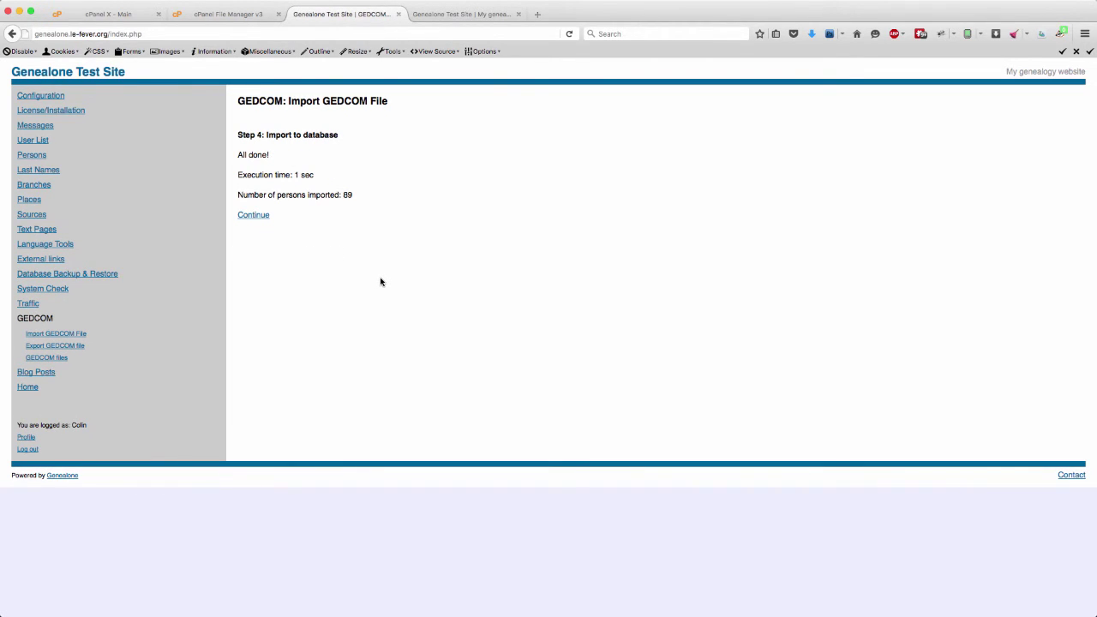
left_click(260, 218)
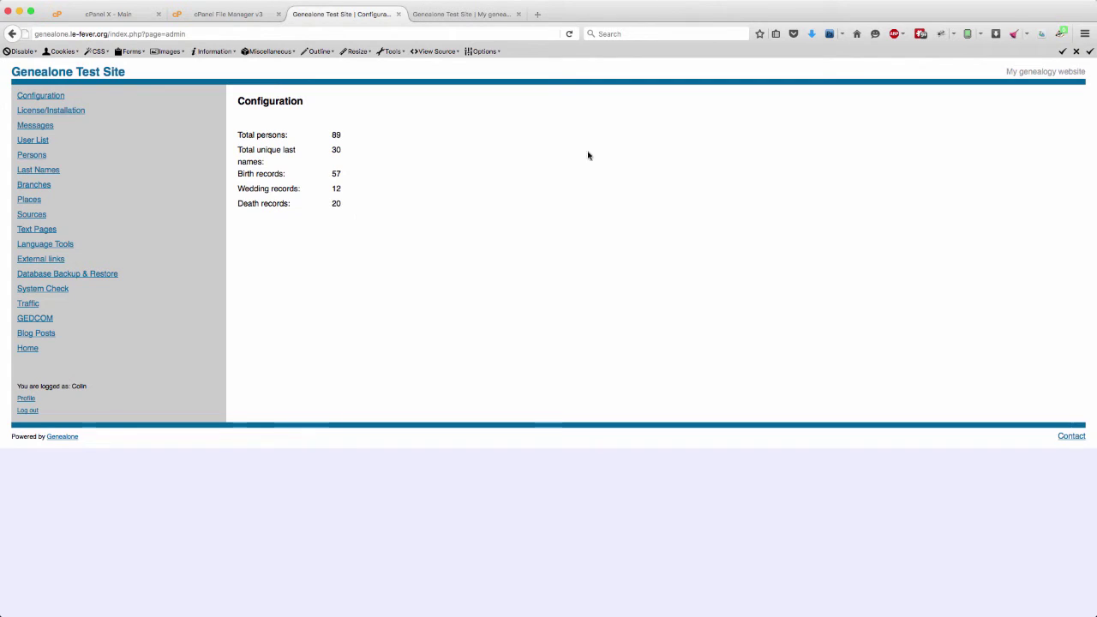
- Bring the Genealone home page tab to the front and reload it
left_click(463, 15)
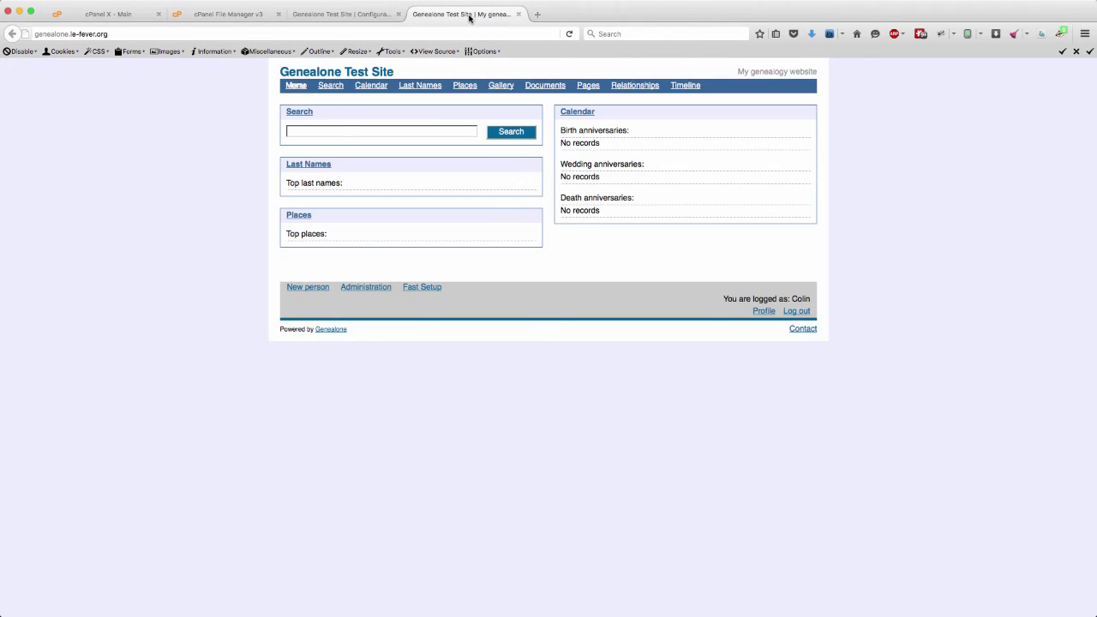
left_click(569, 34)
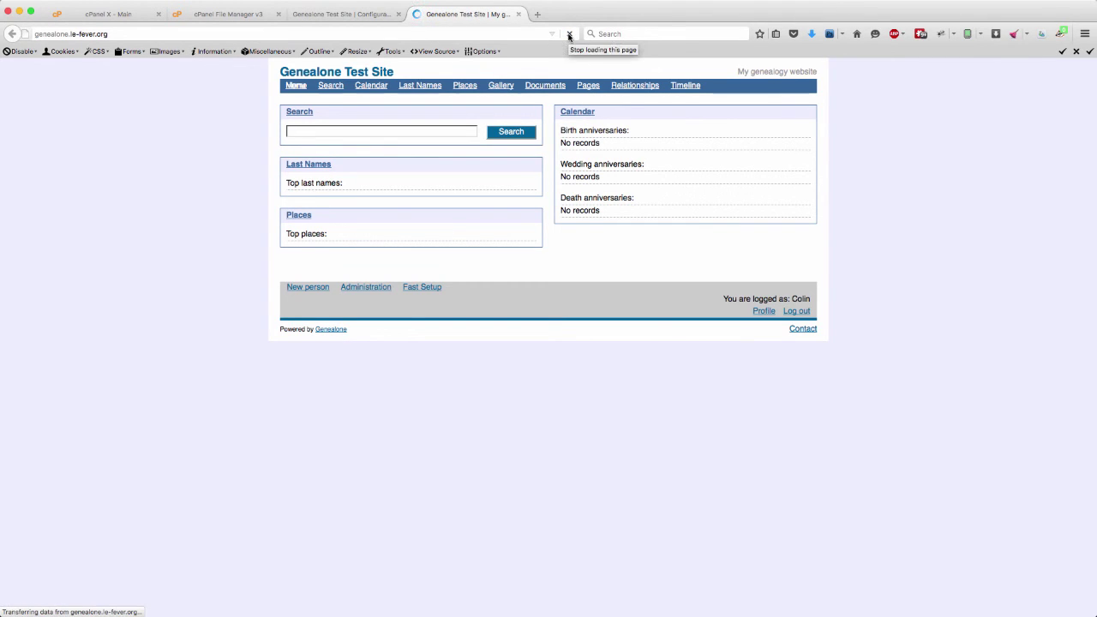